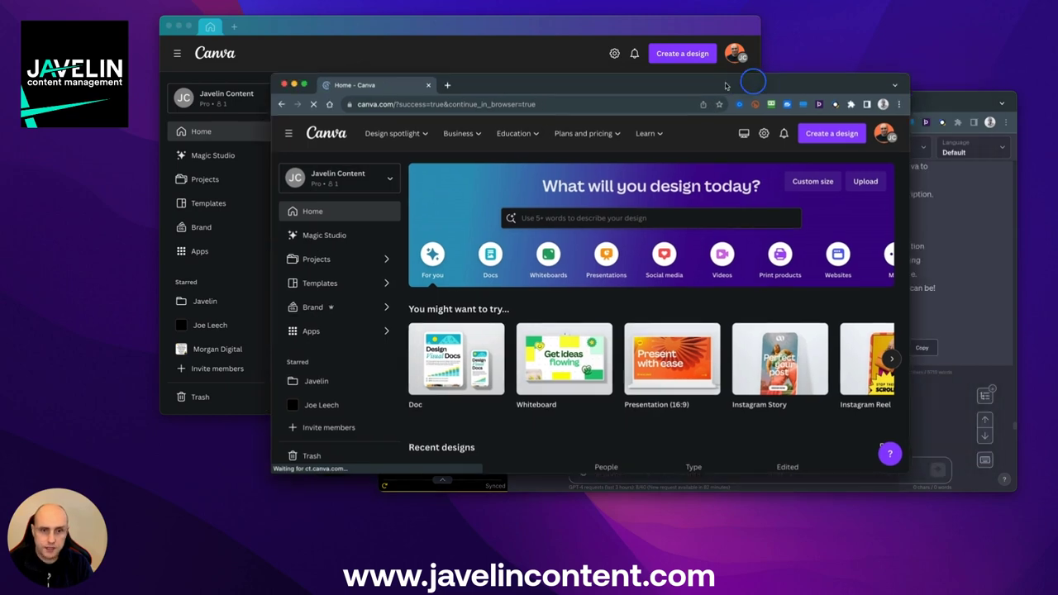
# Step: Bring the ChatGPT chat with the generated LinkedIn newsletter post into view over Canva
pyautogui.moveTo(792, 97); pyautogui.dragTo(672, 82)
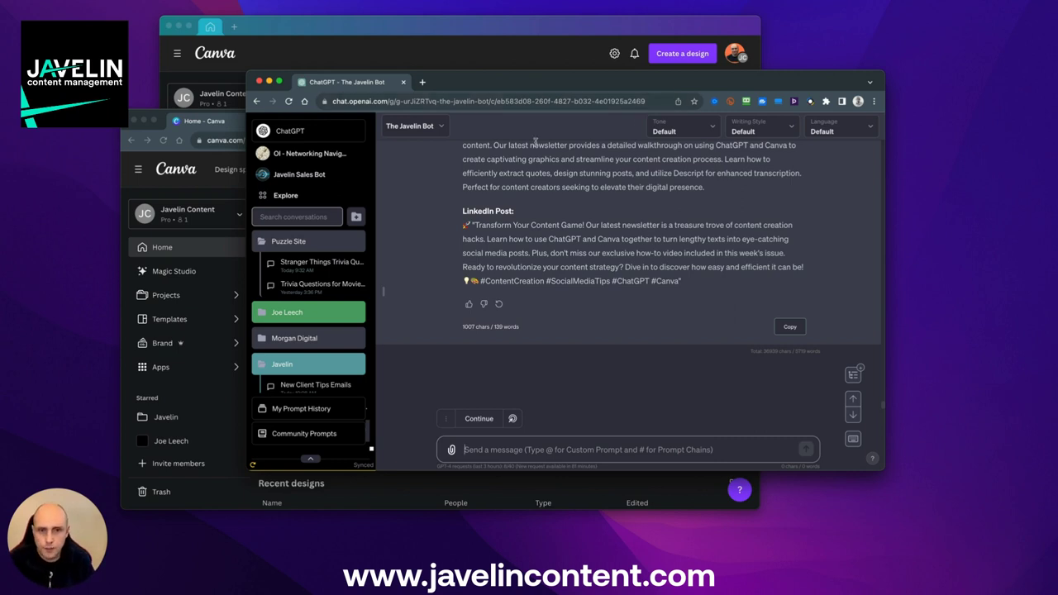
# Step: Scroll up and down through ChatGPT's newsletter reply to review it
pyautogui.scroll(-1, 323, 286)
pyautogui.scroll(5, 576, 315)
pyautogui.scroll(-5, 570, 306)
pyautogui.scroll(8, 563, 281)
pyautogui.scroll(5, 563, 281)
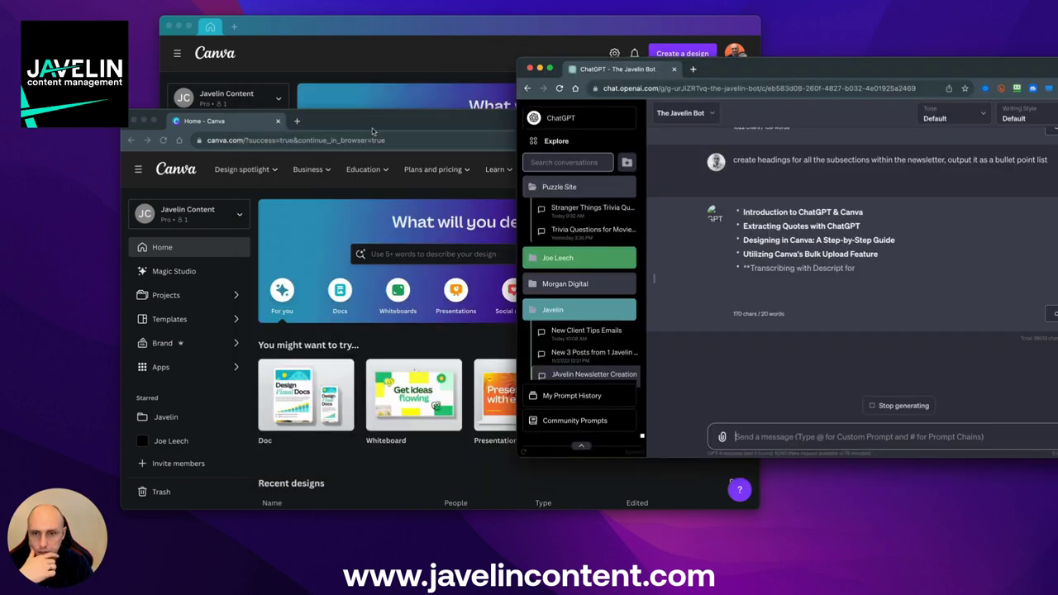
# Step: Raise the Canva desktop app above the browser Canva window and enlarge it
pyautogui.click(169, 103)
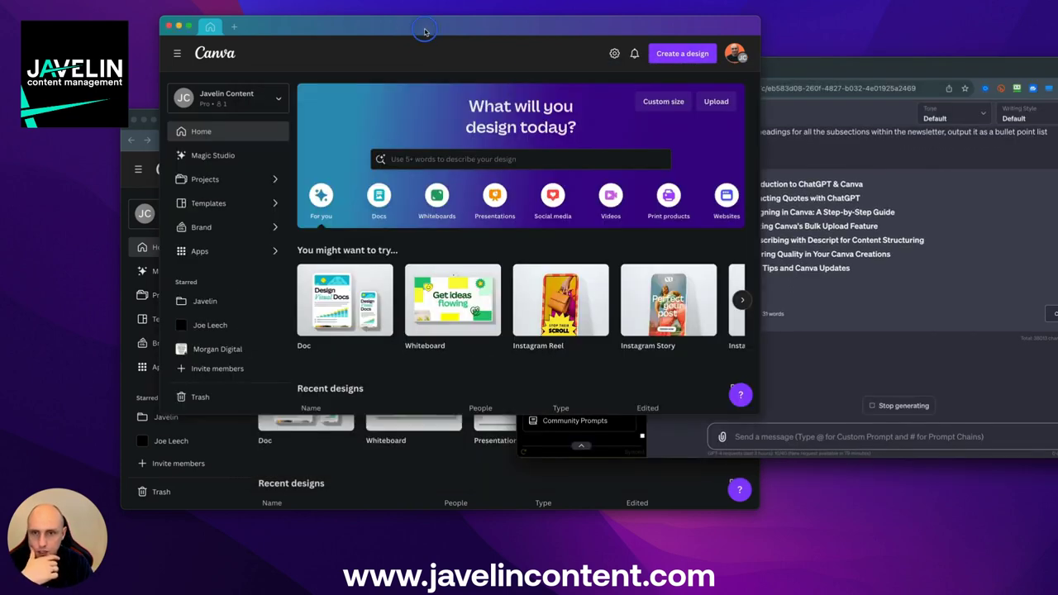
pyautogui.click(126, 162)
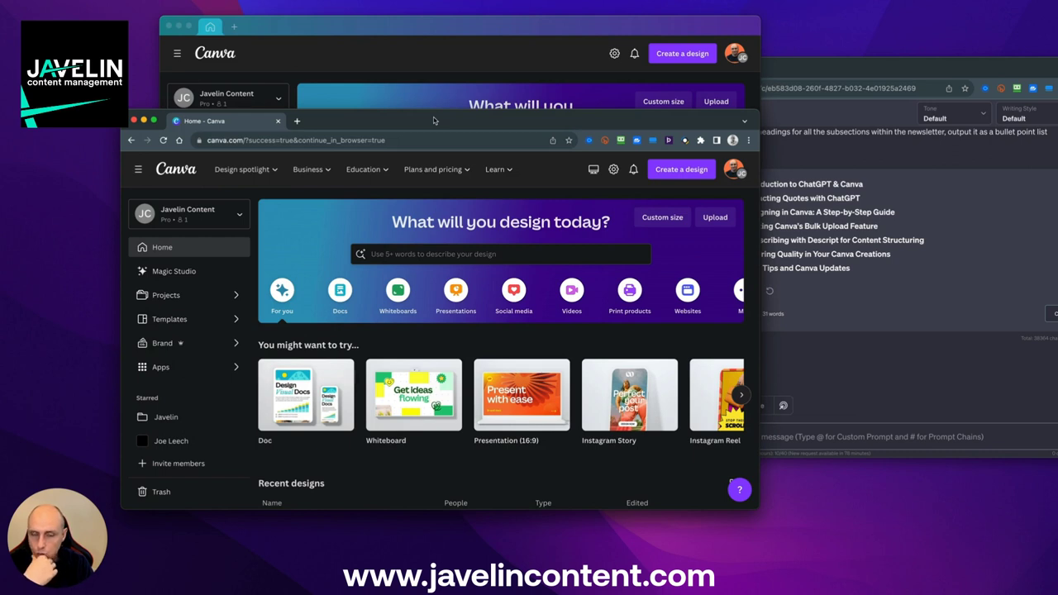
pyautogui.moveTo(434, 121); pyautogui.dragTo(474, 147)
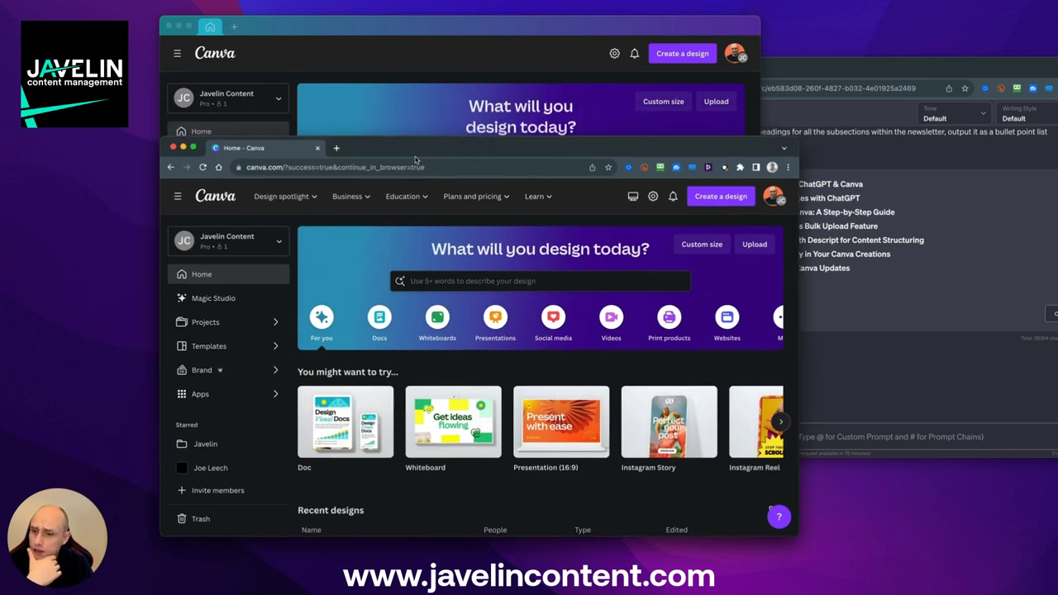
pyautogui.click(442, 40)
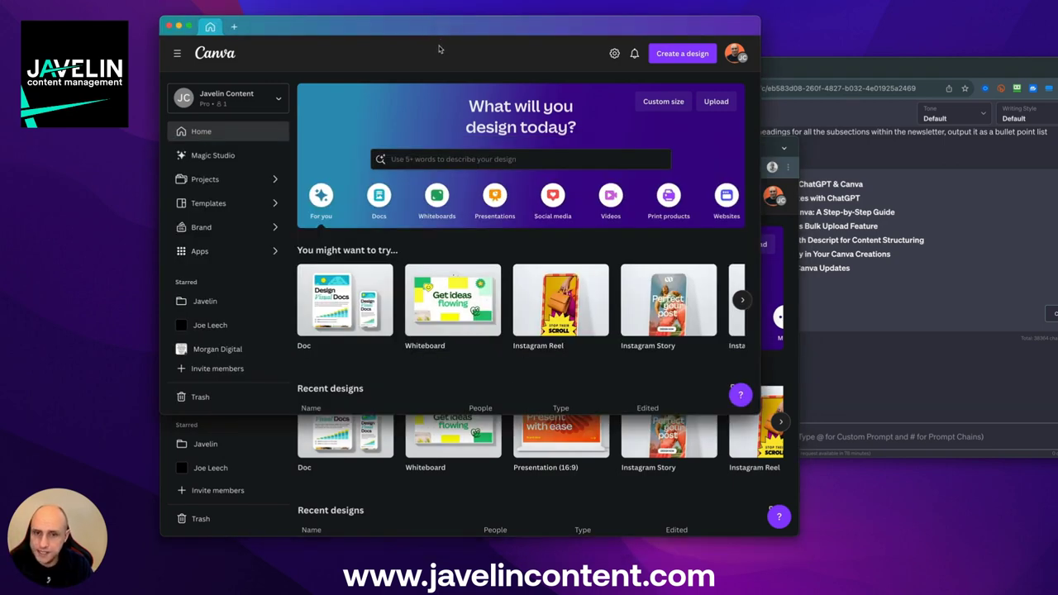
pyautogui.moveTo(442, 39); pyautogui.dragTo(431, 87)
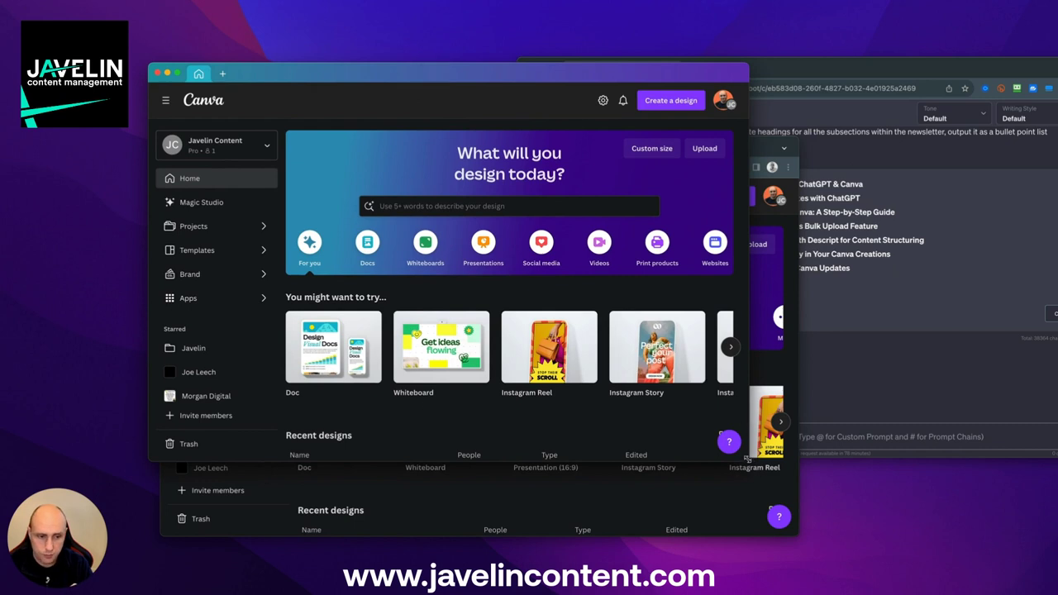
pyautogui.moveTo(750, 460); pyautogui.dragTo(952, 562)
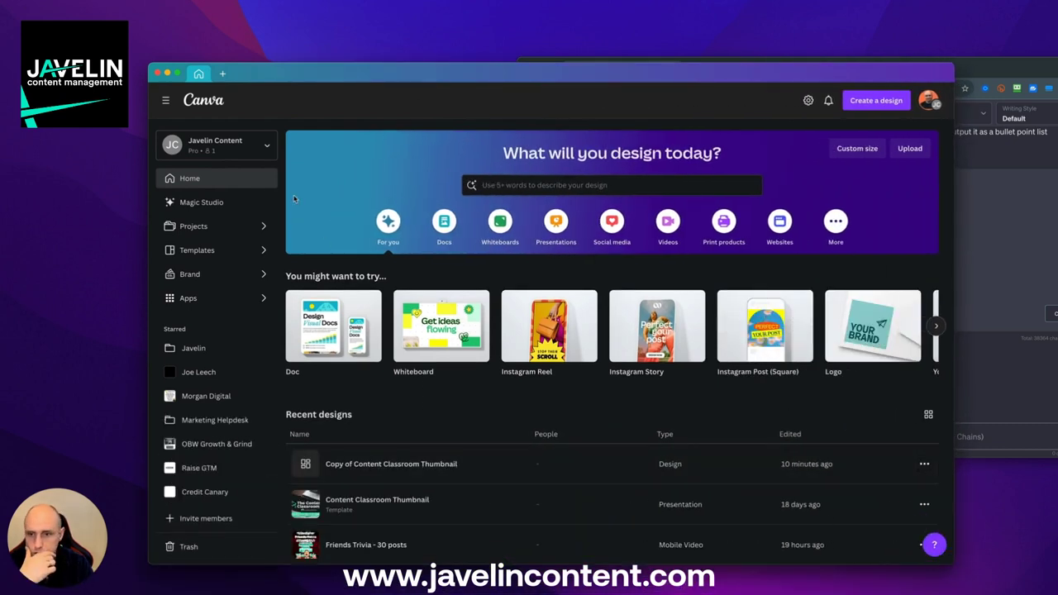
# Step: Search 'youtube' and create a blank 1280 × 720 px YouTube Thumbnail design
pyautogui.click(876, 105)
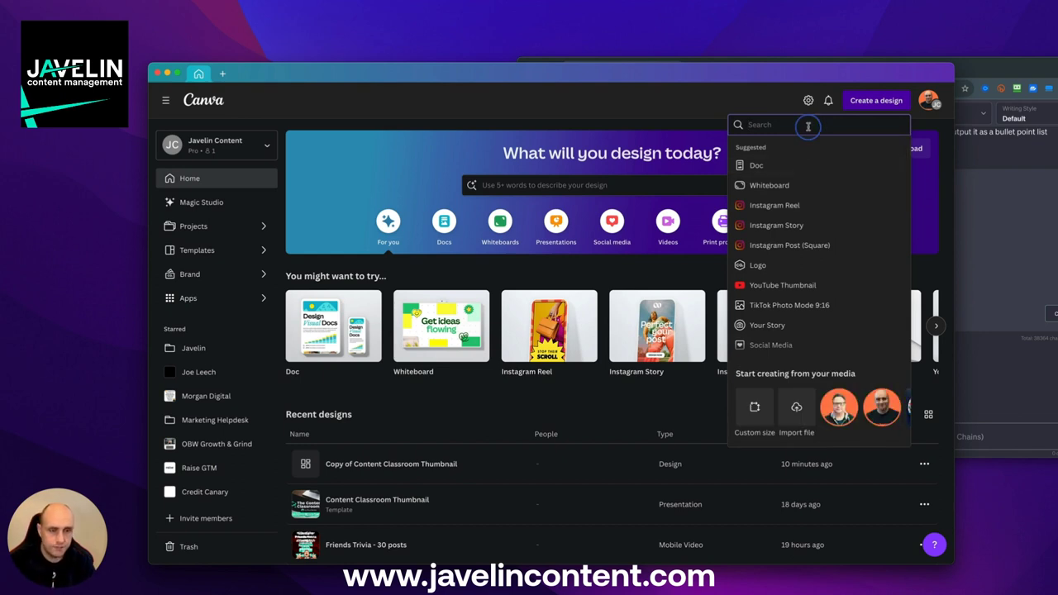
pyautogui.write('youtube')
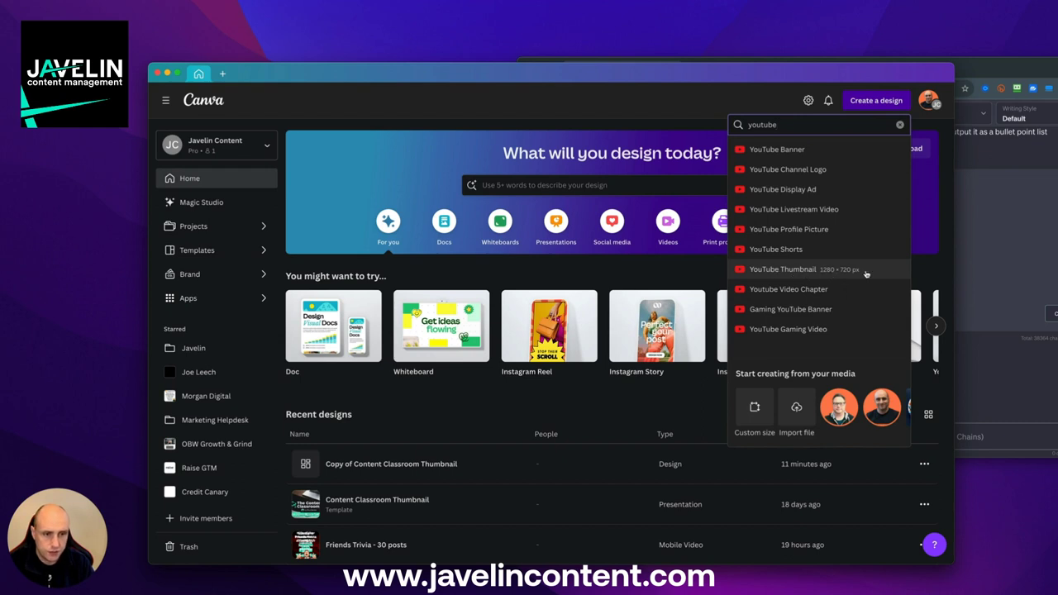
pyautogui.click(848, 274)
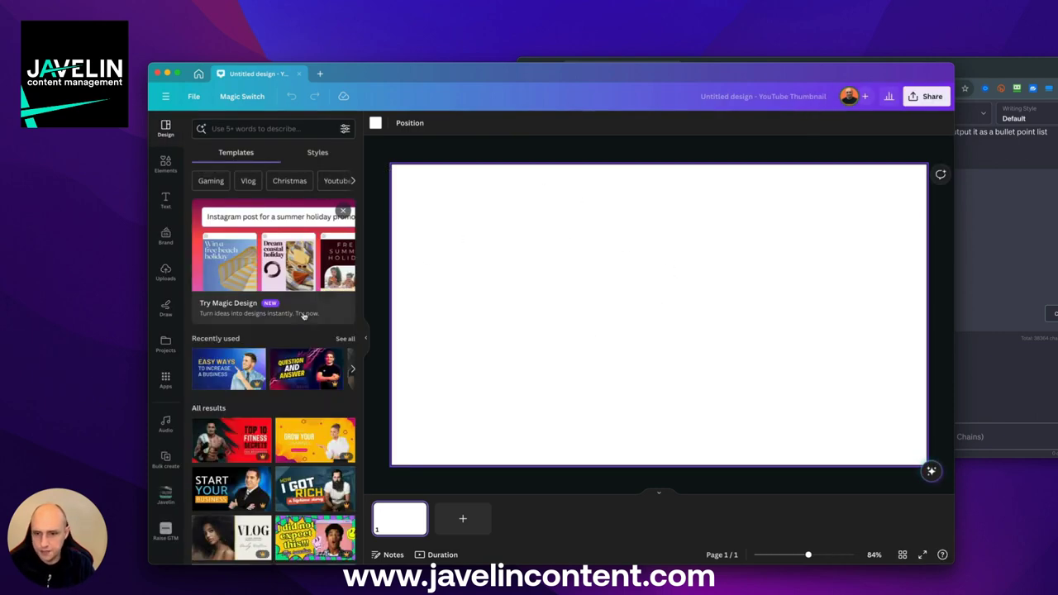
# Step: Search templates for 'youtube thumbnails tech' and apply the Learn About Cyber Security template
pyautogui.click(257, 127)
pyautogui.write('youtube thumbnails tech')
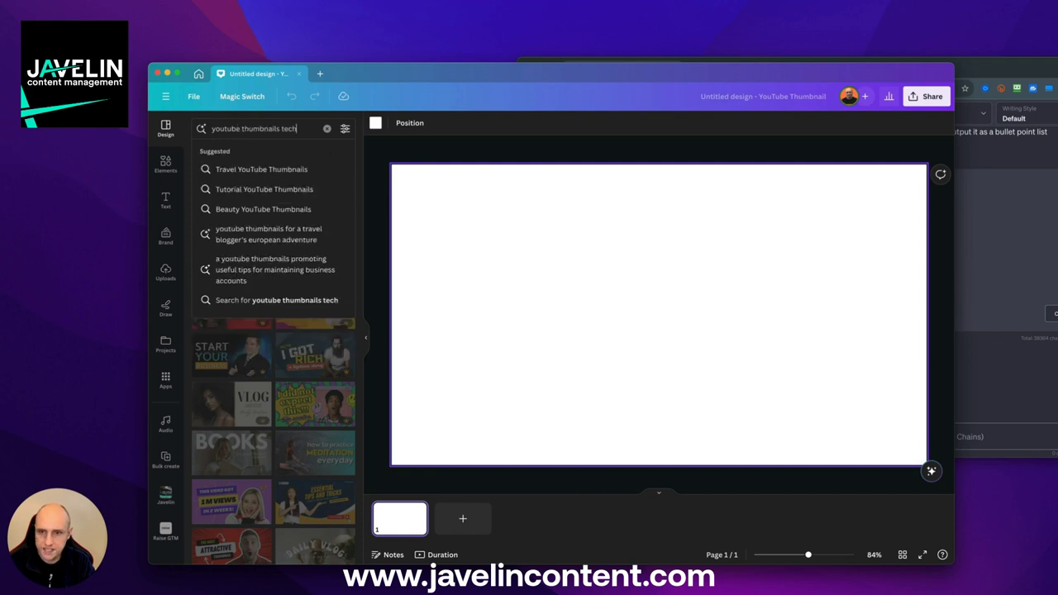
pyautogui.press('Return')
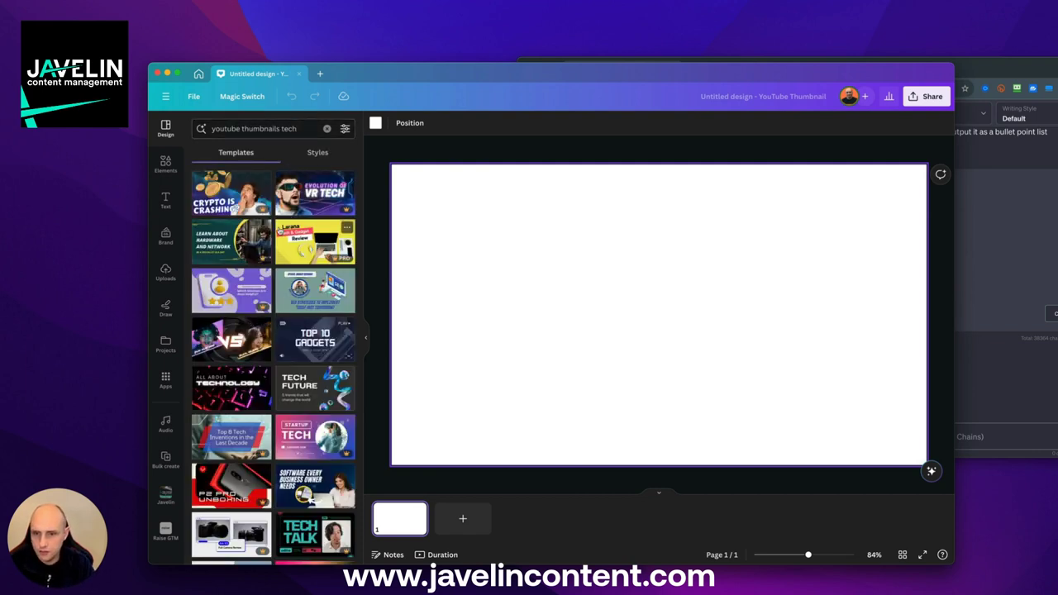
pyautogui.scroll(-5, 254, 430)
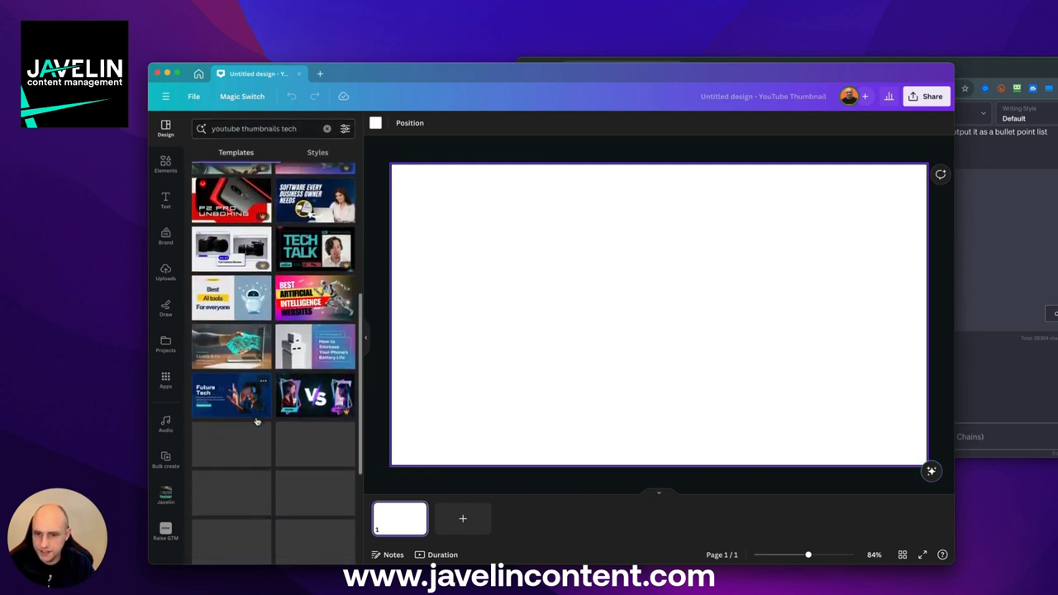
pyautogui.scroll(-2, 276, 382)
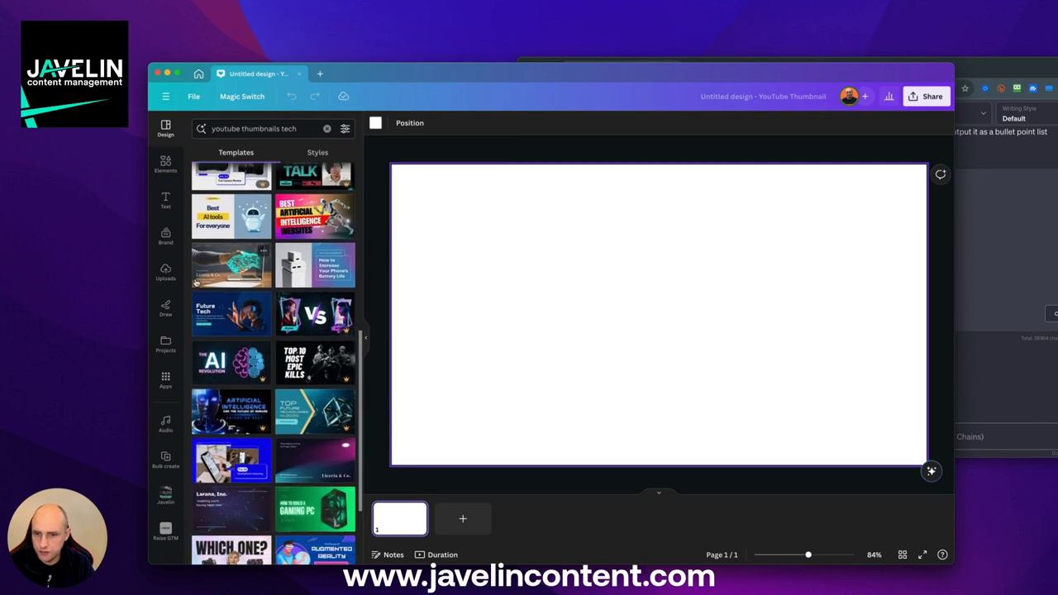
pyautogui.scroll(-1, 328, 459)
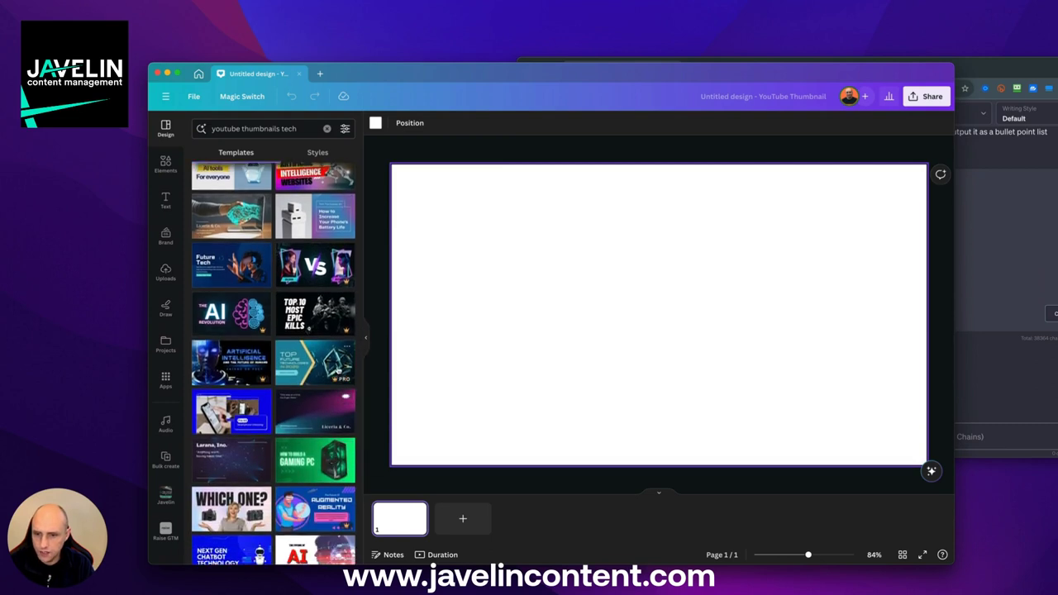
pyautogui.scroll(-1, 334, 374)
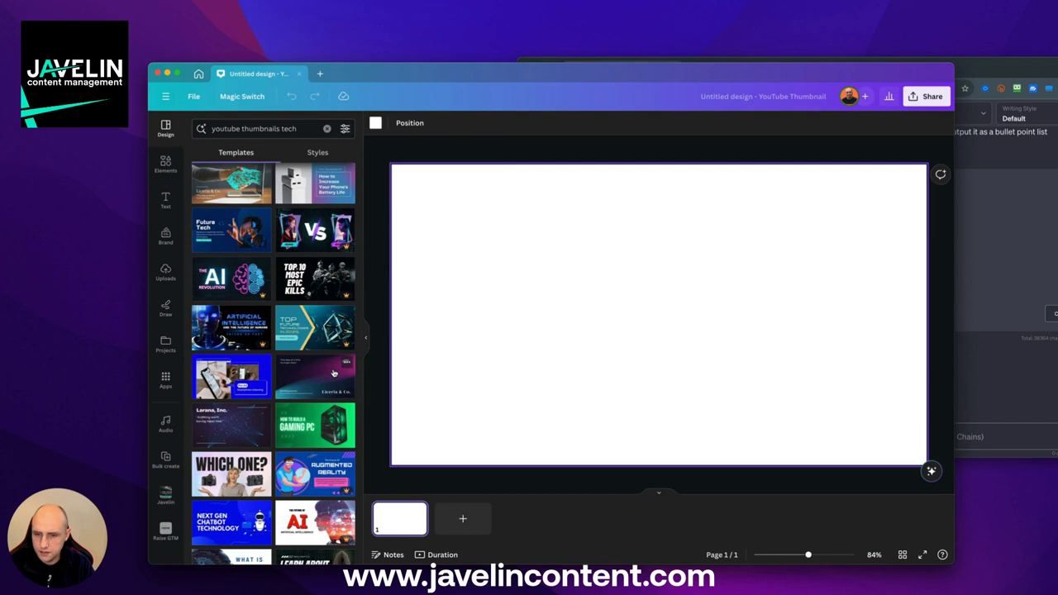
pyautogui.scroll(-2, 334, 374)
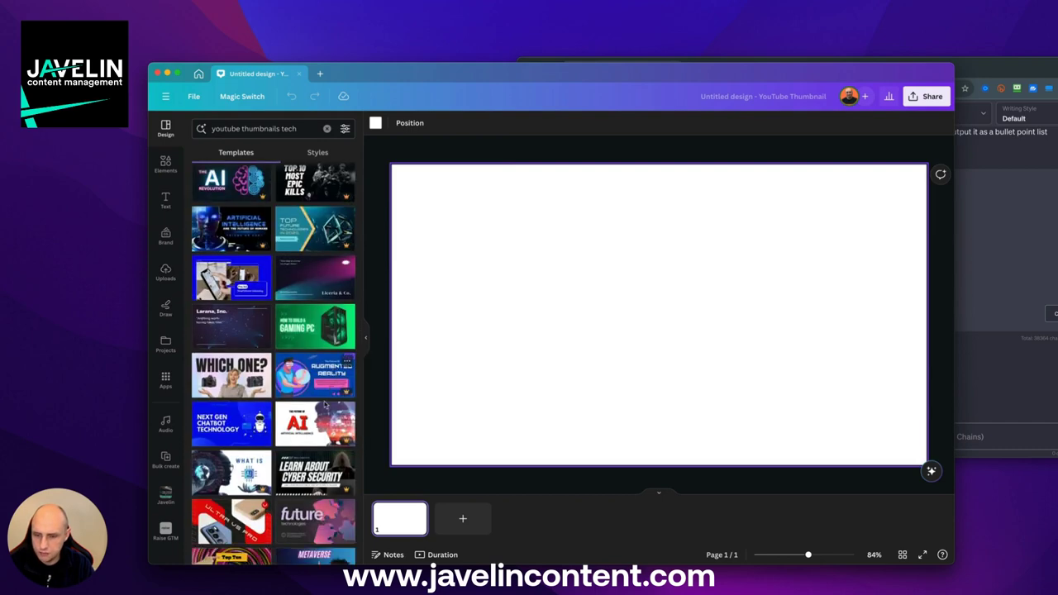
pyautogui.scroll(-2, 334, 373)
pyautogui.scroll(-2, 323, 369)
pyautogui.click(316, 369)
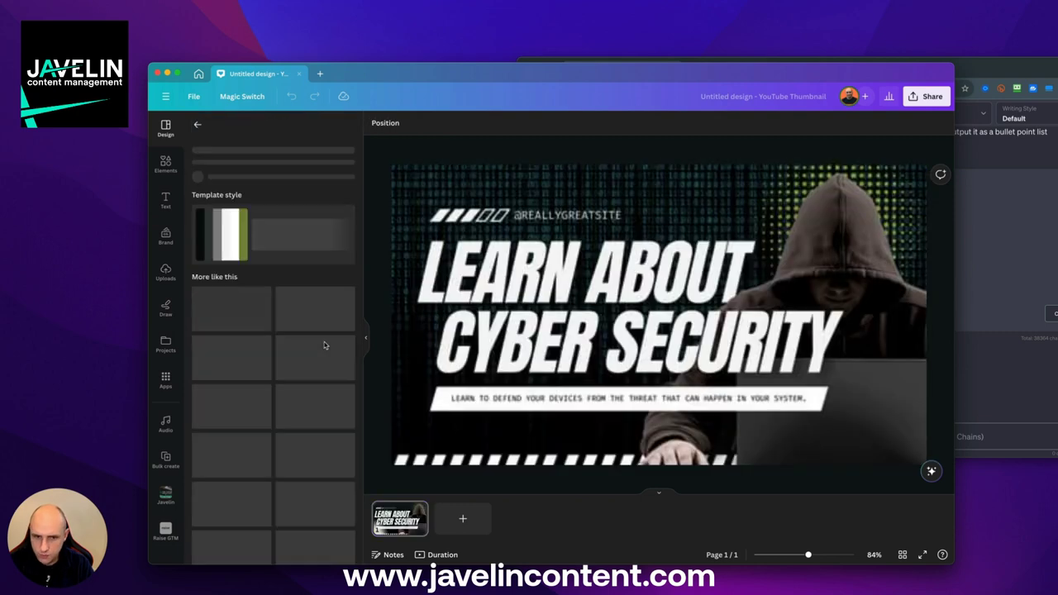
pyautogui.click(583, 217)
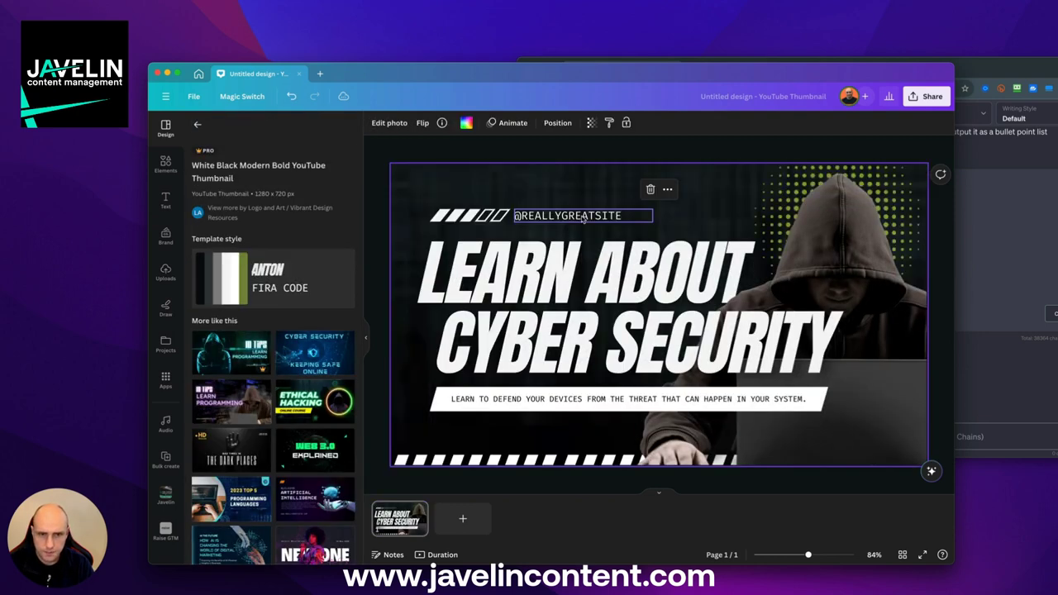
pyautogui.doubleClick(606, 218)
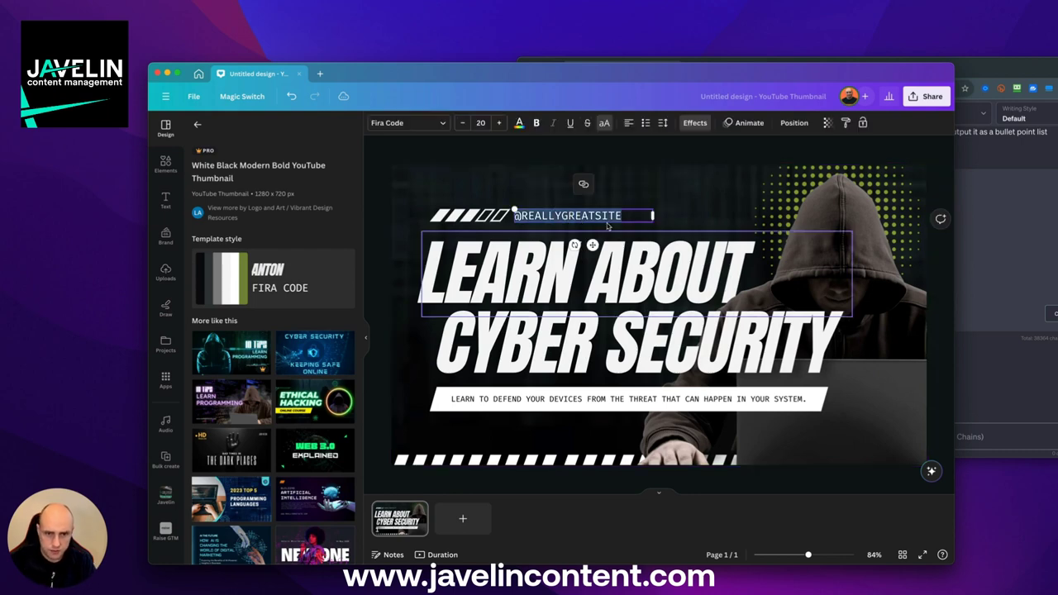
pyautogui.write('@JAVELINCONTENT')
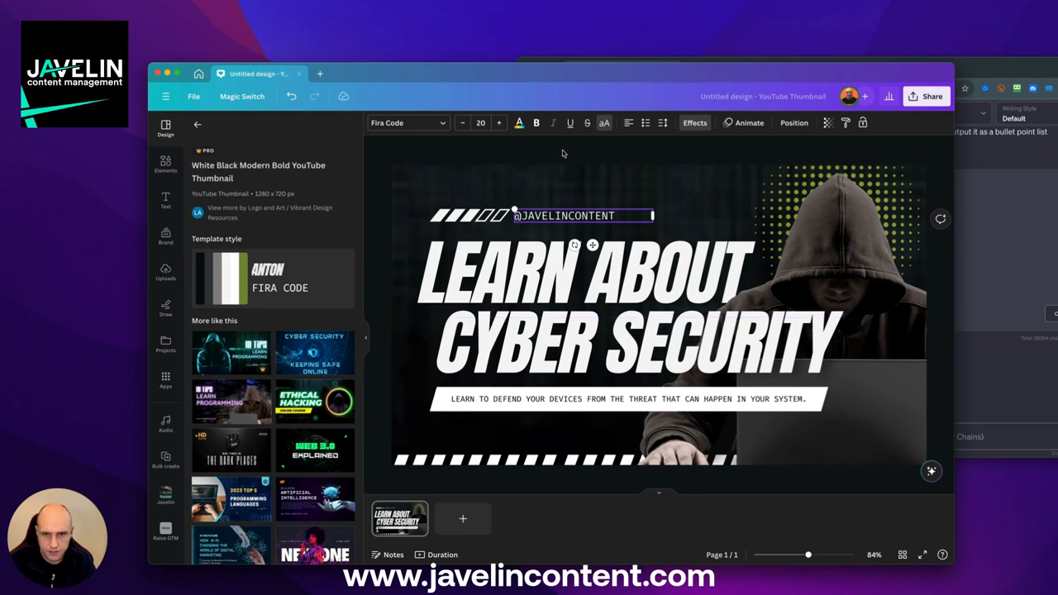
pyautogui.click(564, 153)
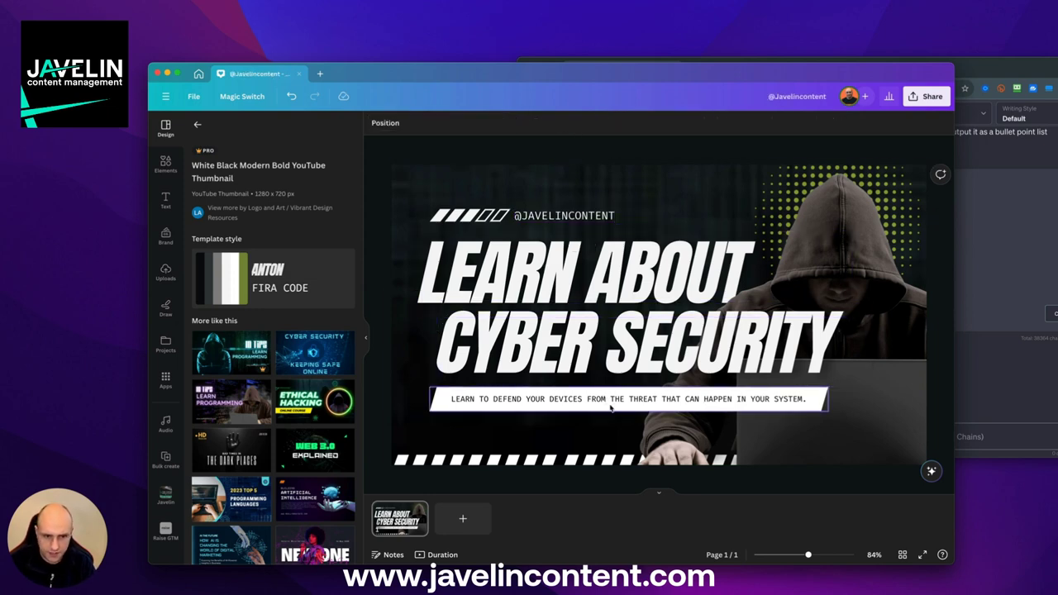
# Step: Delete the CYBER SECURITY line and shrink the LEARN ABOUT headline to font size 90
pyautogui.click(601, 282)
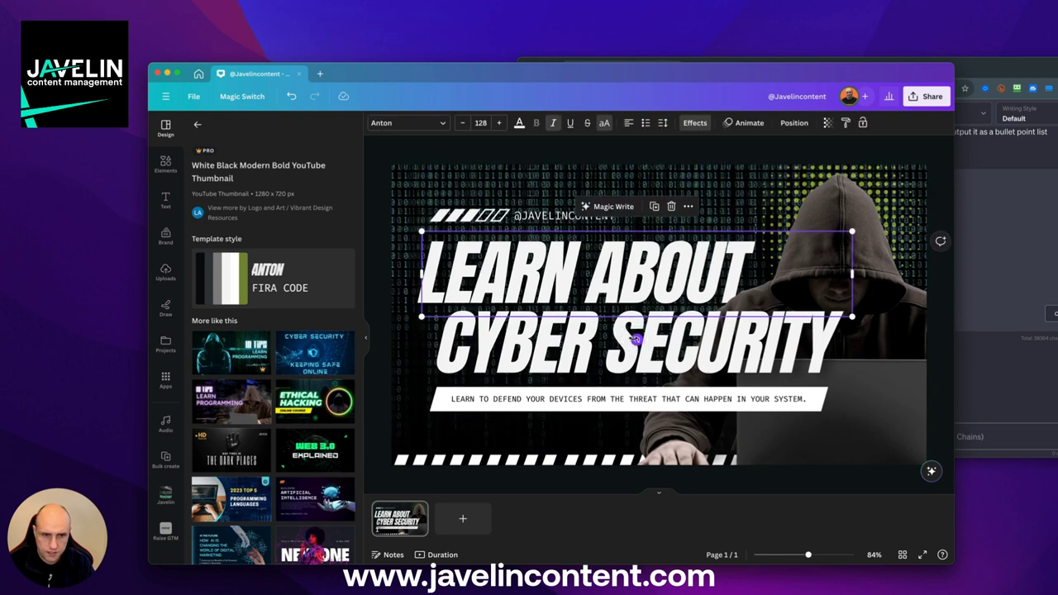
pyautogui.click(629, 347)
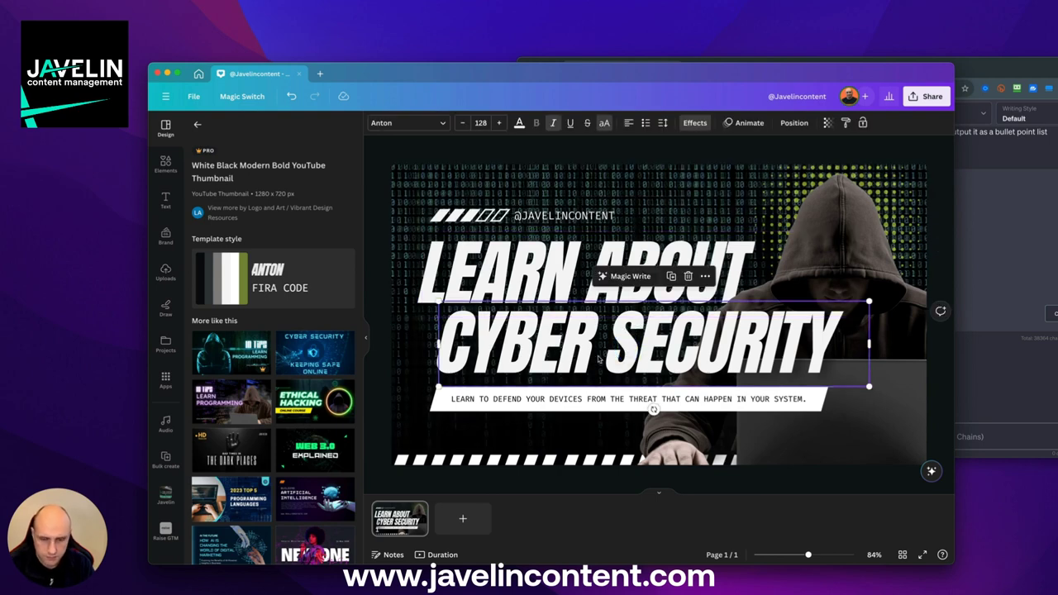
pyautogui.press('BackSpace')
pyautogui.click(626, 280)
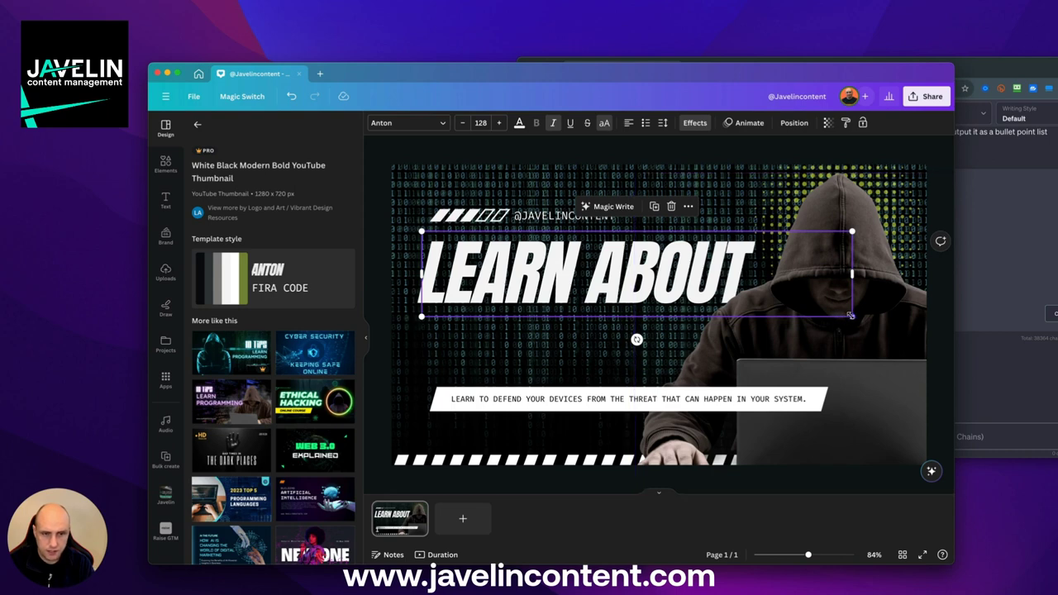
pyautogui.moveTo(852, 315); pyautogui.dragTo(749, 279)
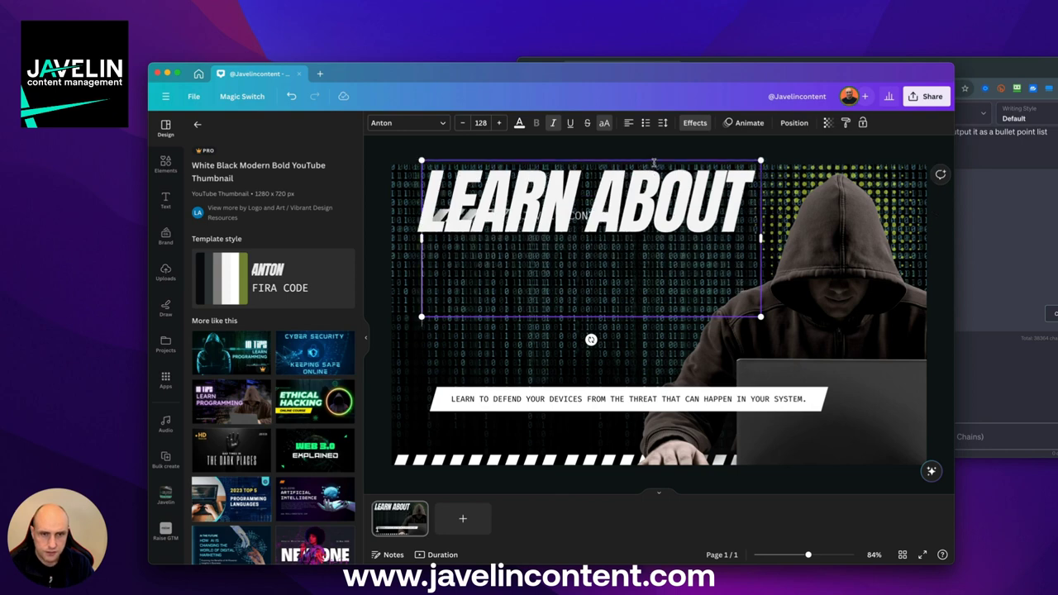
pyautogui.doubleClick(580, 263)
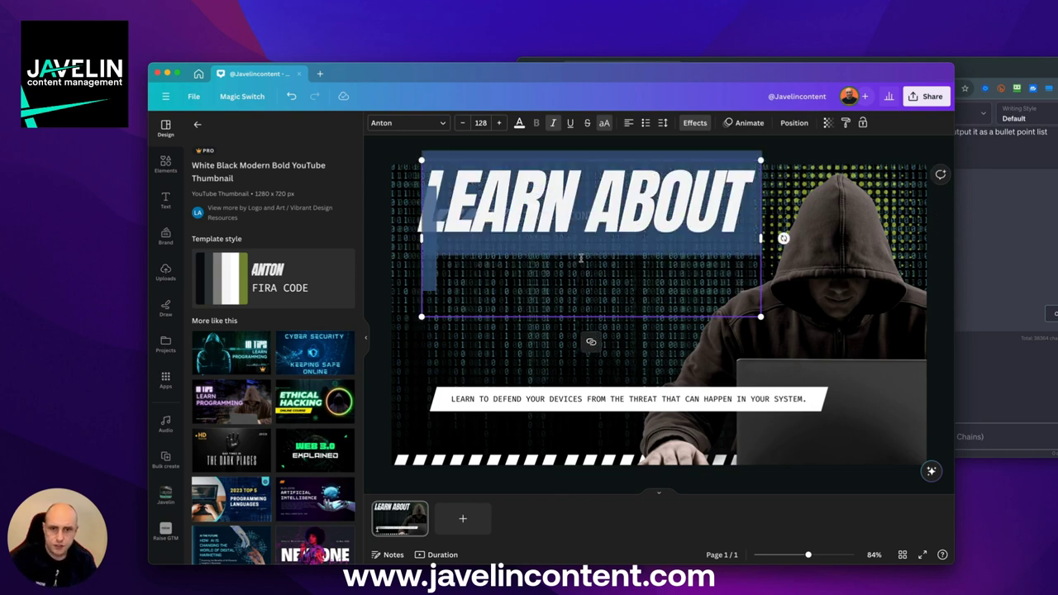
pyautogui.click(483, 123)
pyautogui.write('90')
pyautogui.press('Return')
pyautogui.click(710, 138)
pyautogui.click(588, 266)
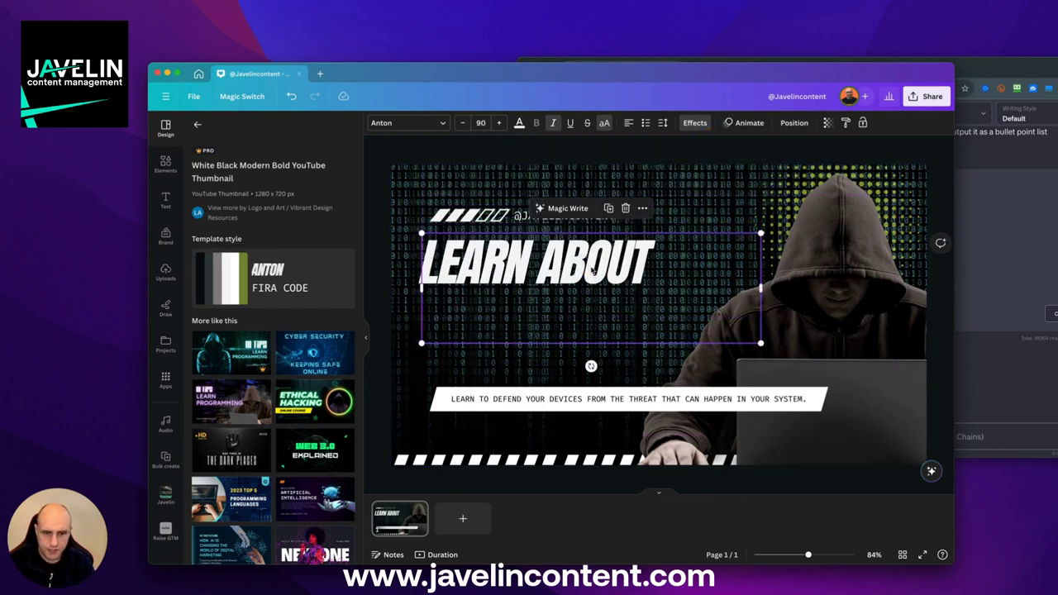
# Step: Compare the subtitle text bar with the LEARN ABOUT heading
pyautogui.click(623, 404)
pyautogui.click(562, 330)
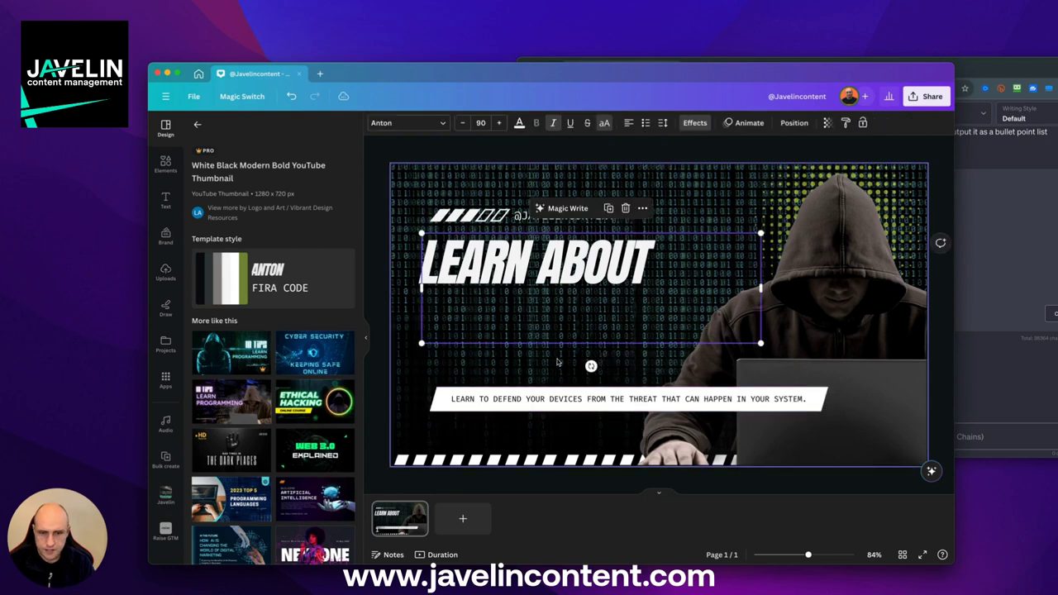
pyautogui.click(569, 395)
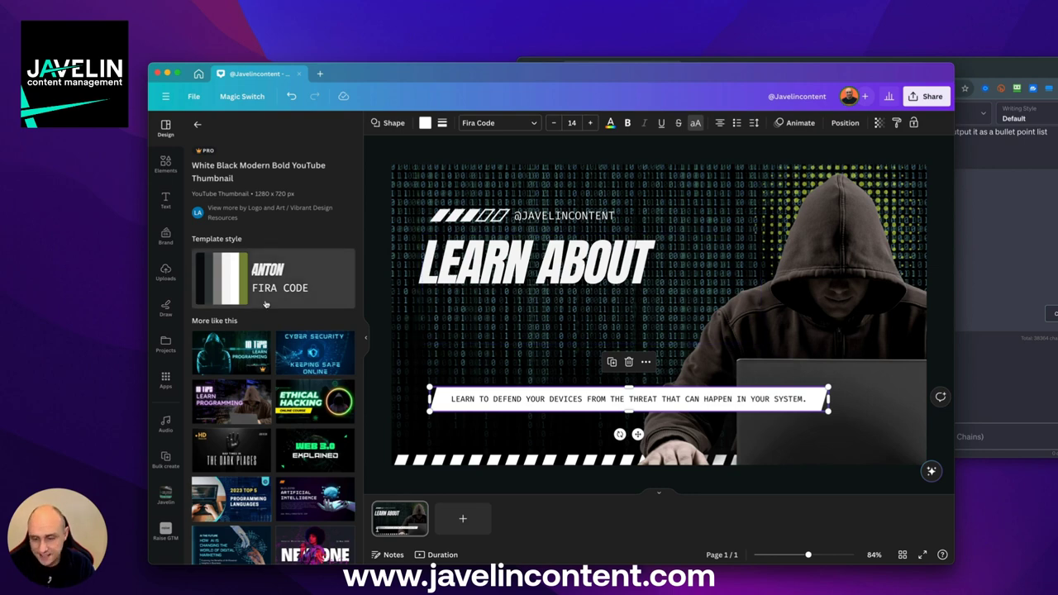
# Step: Copy ChatGPT's seven-heading bullet list and return to the Canva thumbnail
pyautogui.click(1052, 292)
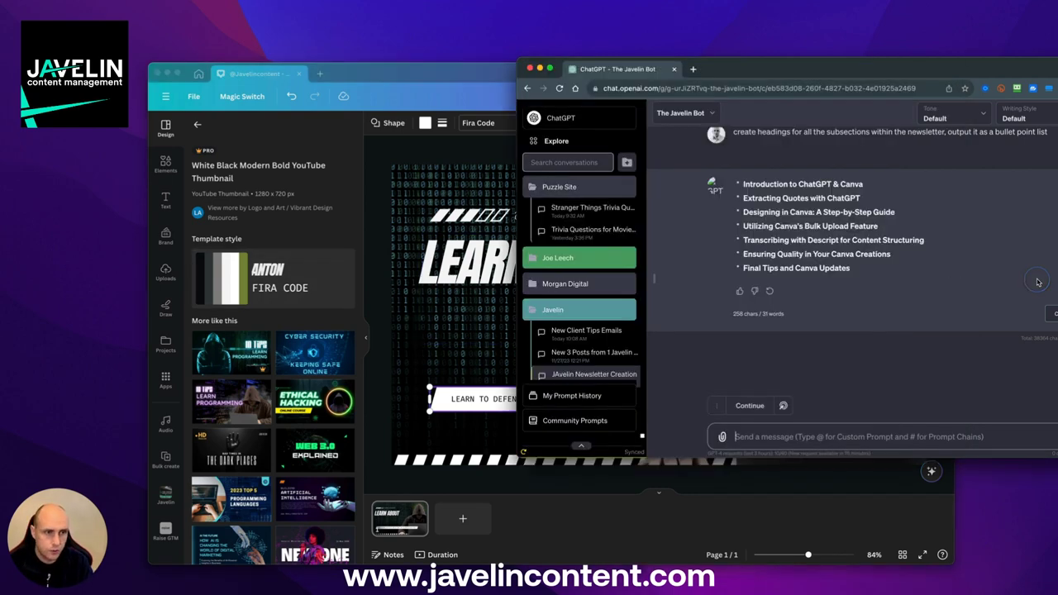
pyautogui.moveTo(794, 70); pyautogui.dragTo(720, 73)
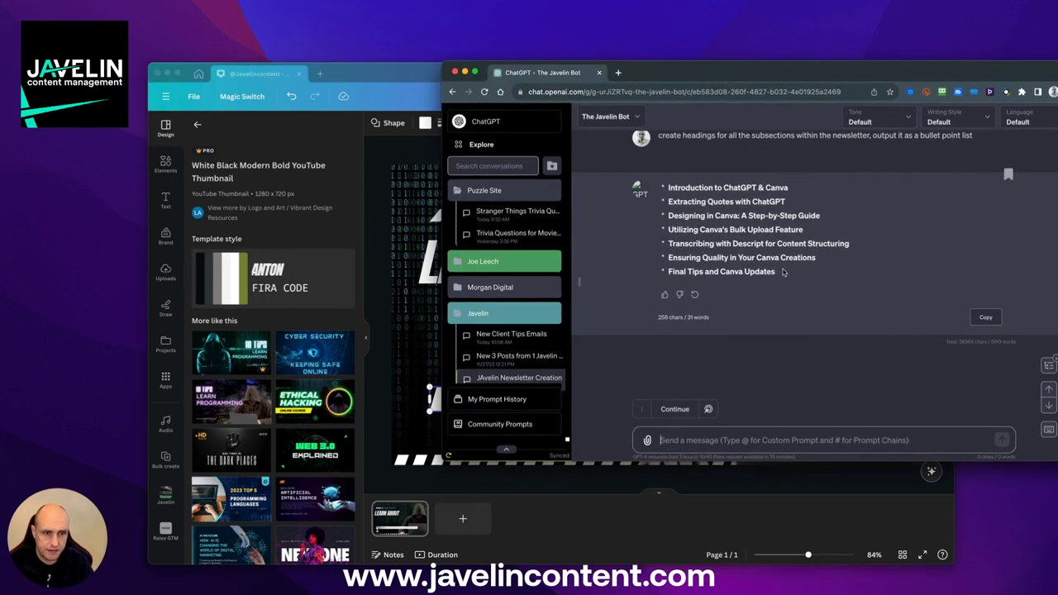
pyautogui.moveTo(778, 273); pyautogui.dragTo(668, 187)
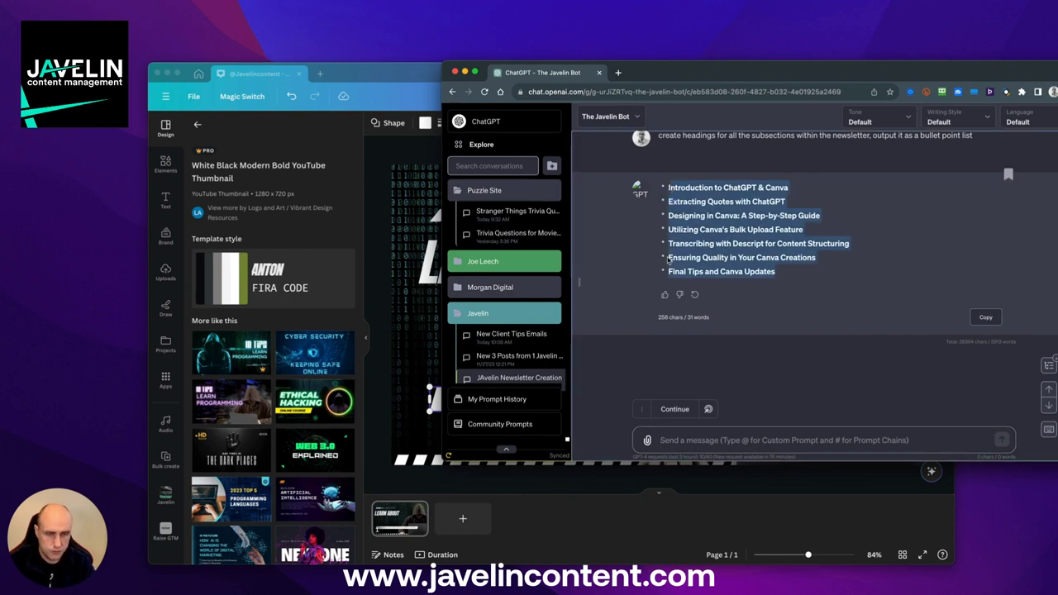
pyautogui.click(986, 318)
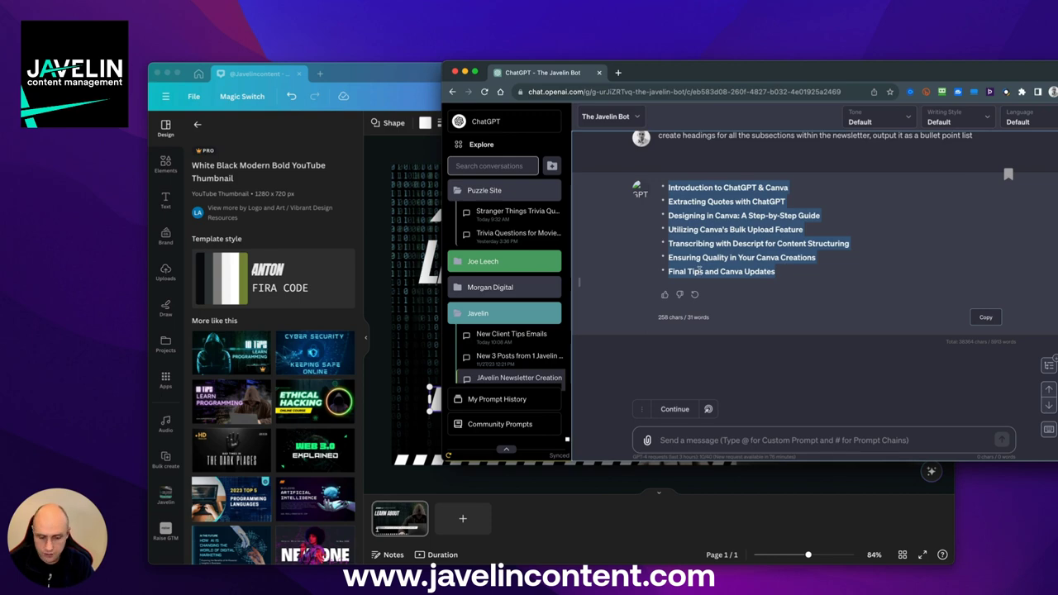
pyautogui.click(311, 235)
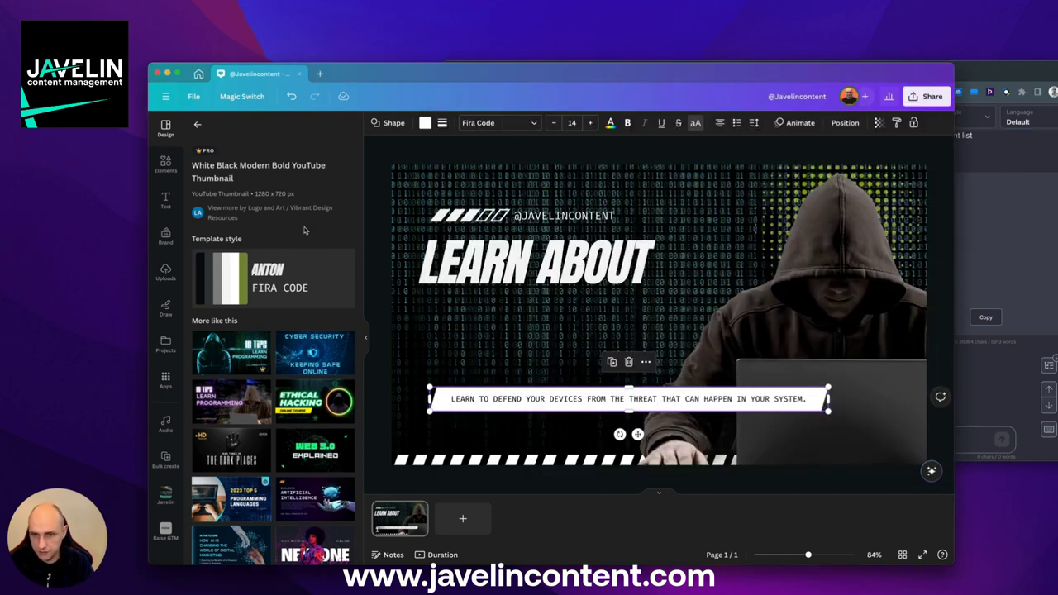
# Step: Find the Bulk create app via an Apps search for 'bulk' and choose manual data entry
pyautogui.click(166, 380)
pyautogui.click(271, 130)
pyautogui.write('bulk')
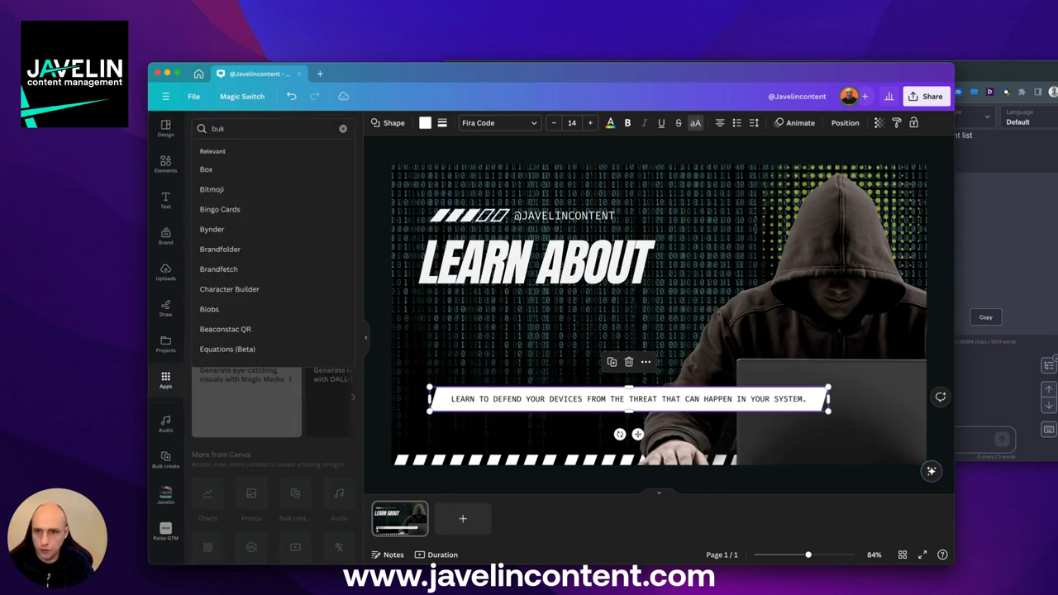
pyautogui.press('BackSpace')
pyautogui.write('lk')
pyautogui.press('Return')
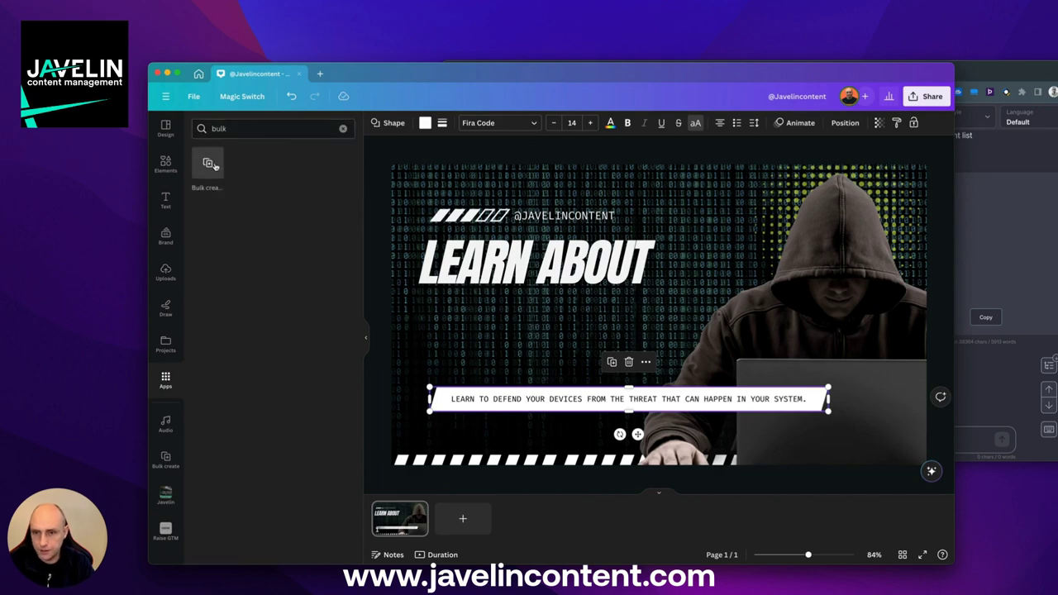
pyautogui.click(211, 165)
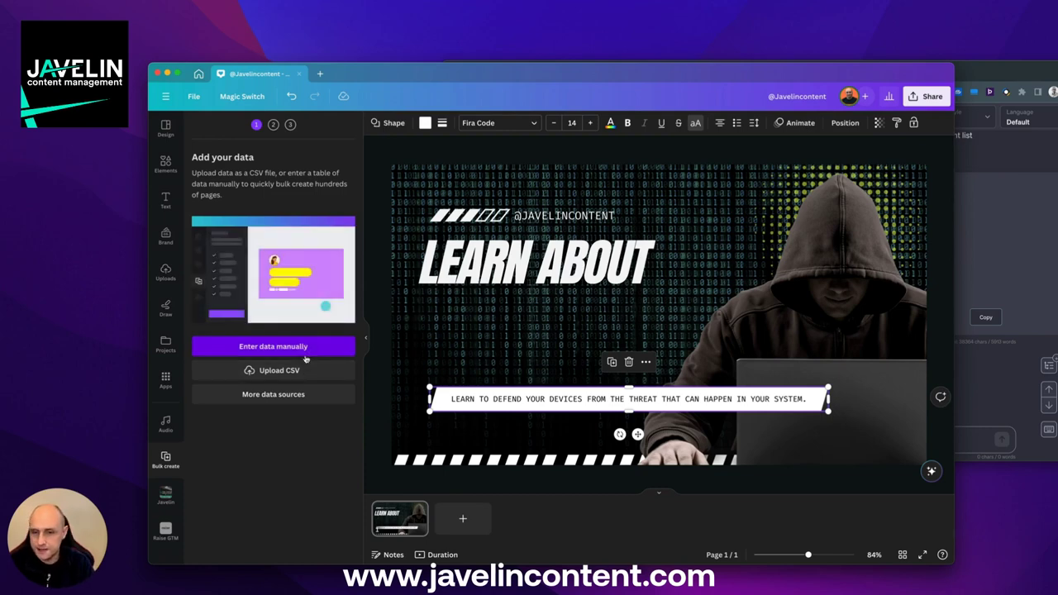
pyautogui.click(304, 353)
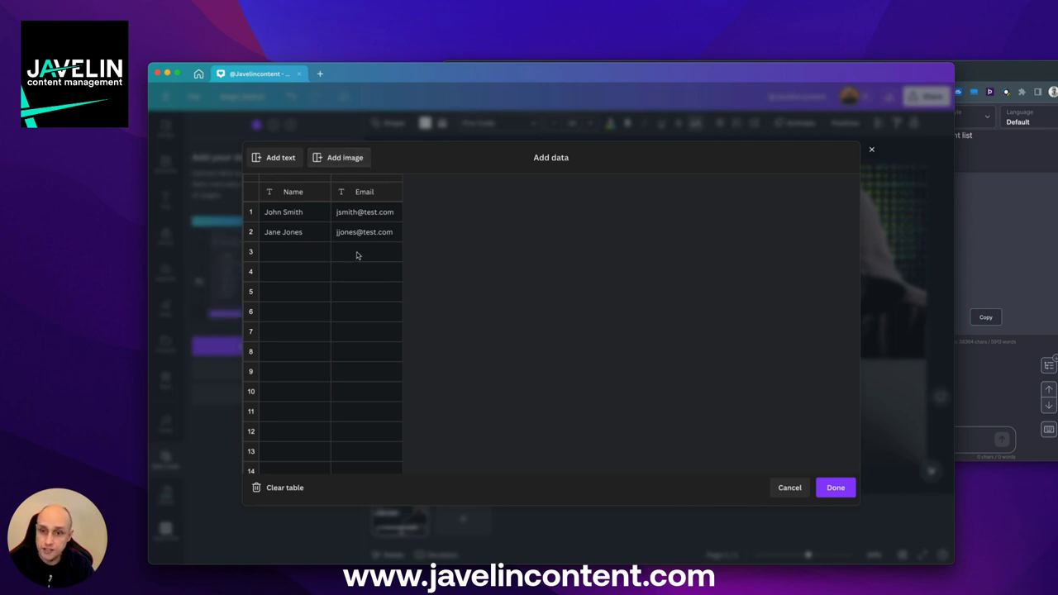
# Step: Paste the seven headings into a single Quote column, deleting the Email column, and finish data entry
pyautogui.click(308, 198)
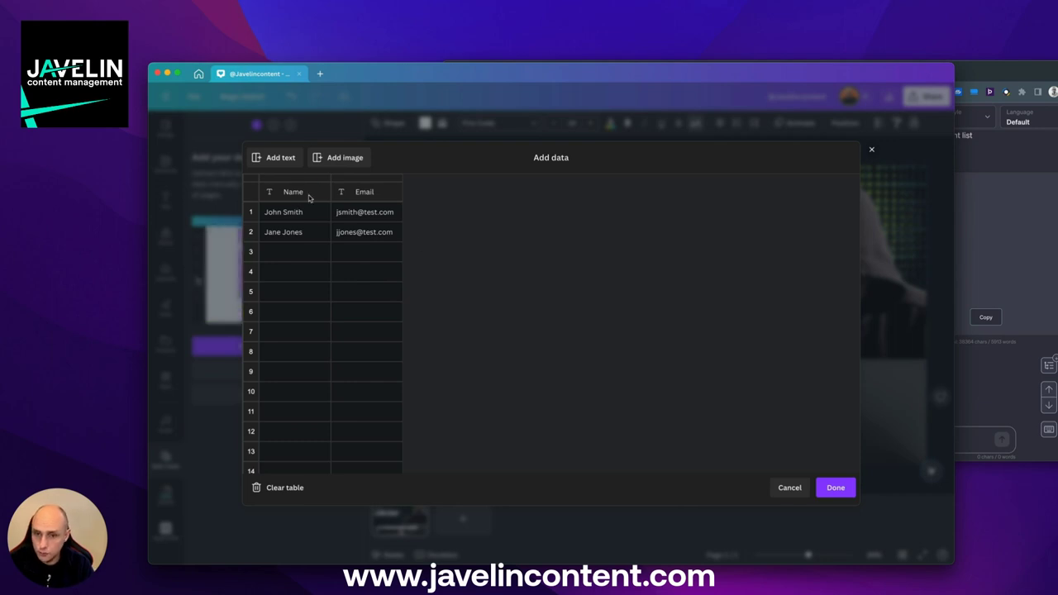
pyautogui.press('super+v')
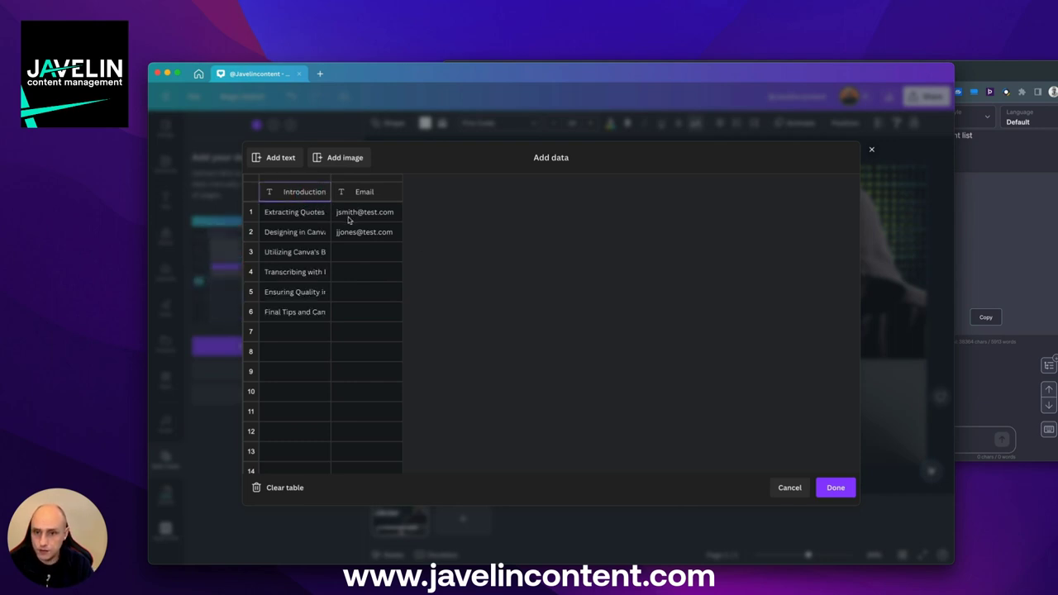
pyautogui.rightClick(387, 195)
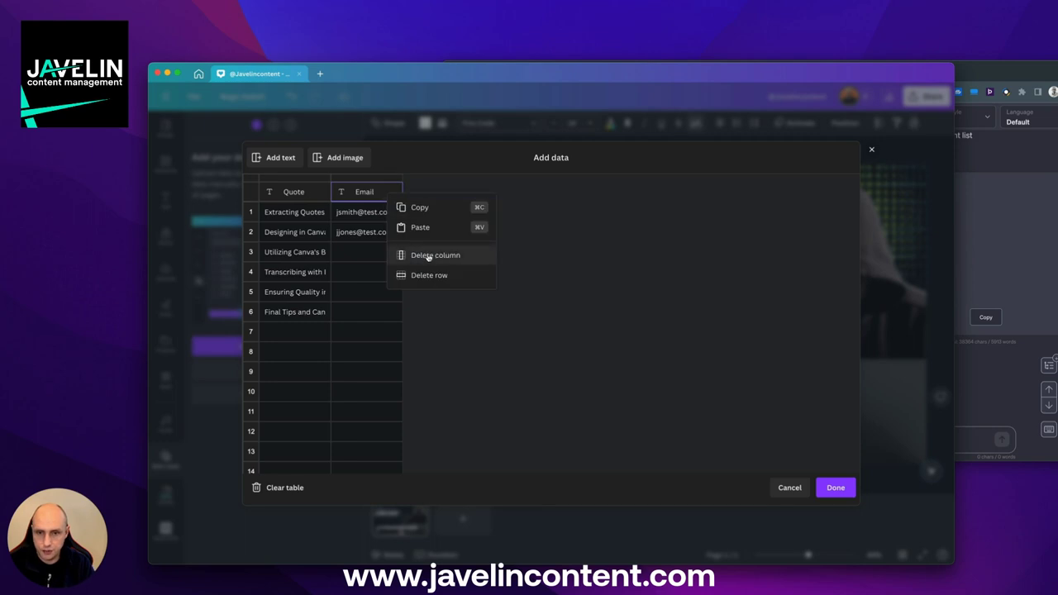
pyautogui.click(393, 255)
pyautogui.click(298, 212)
pyautogui.press('super+v')
pyautogui.click(294, 371)
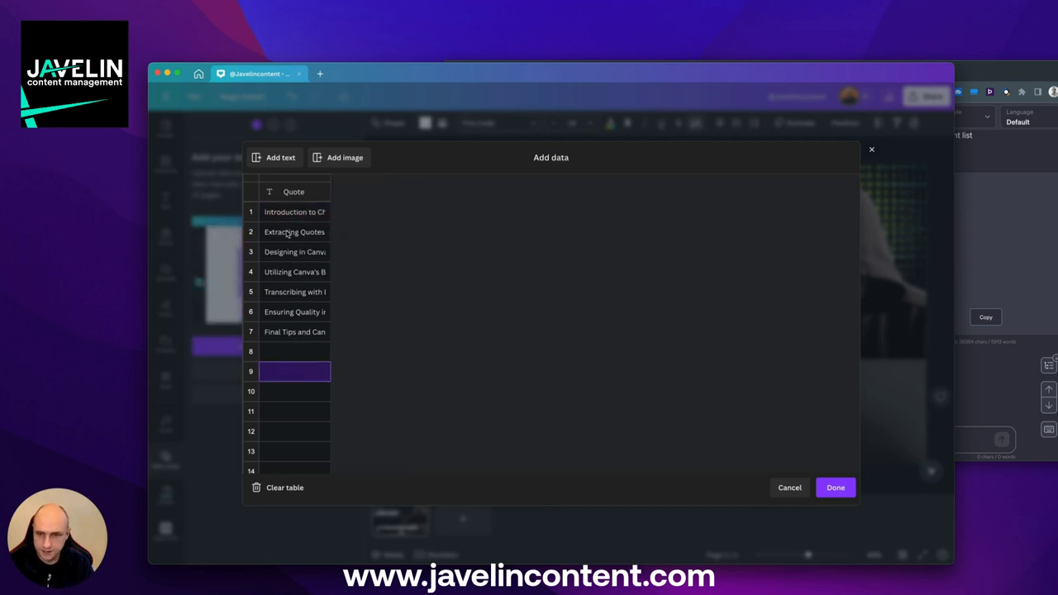
pyautogui.click(304, 194)
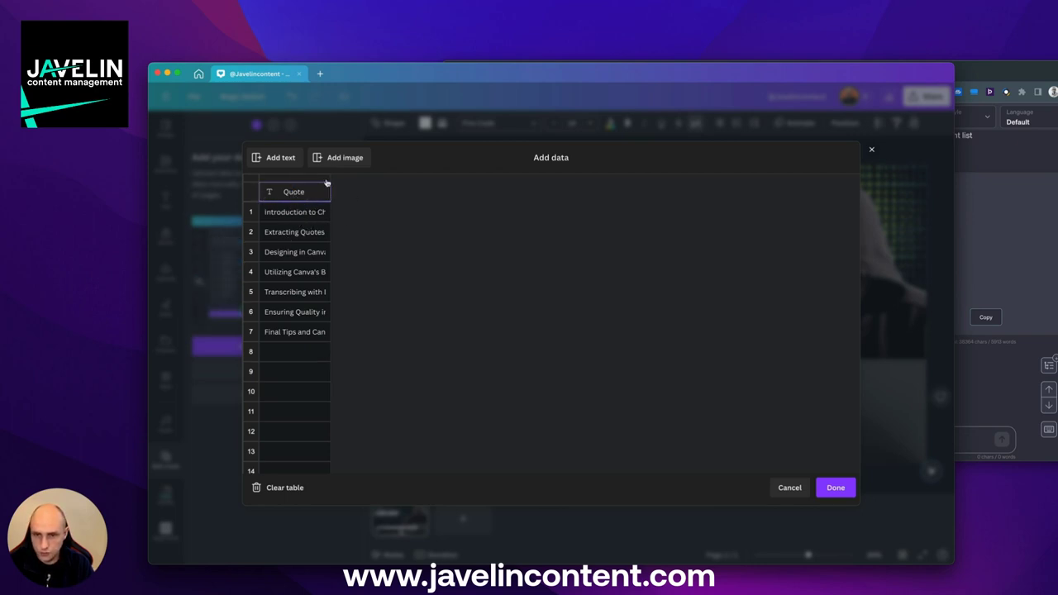
pyautogui.press('Escape')
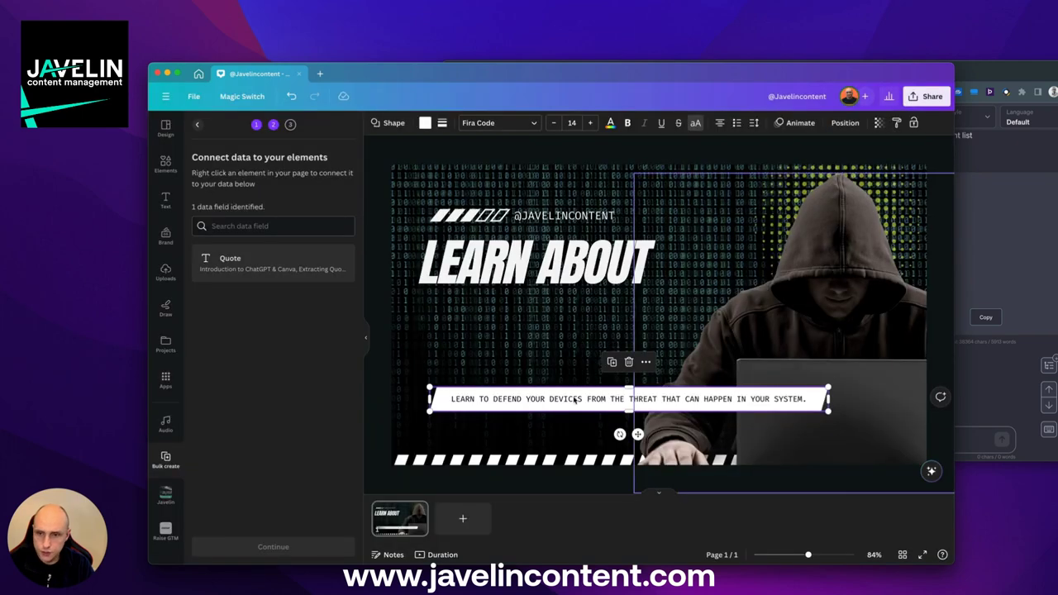
pyautogui.click(972, 363)
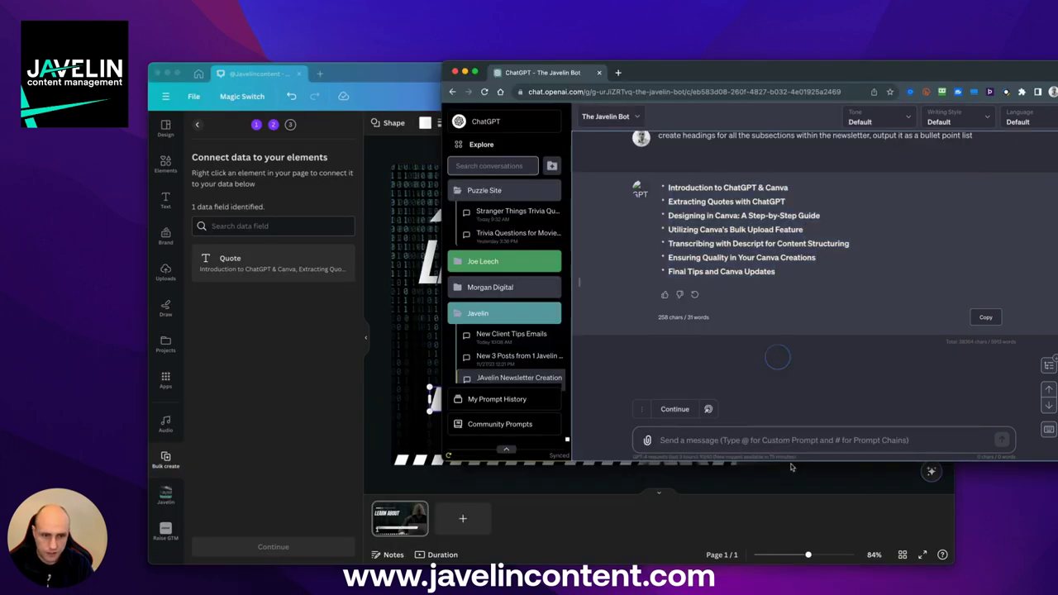
# Step: Ask ChatGPT for a succinct sub-heading per heading, in a two-column heading/sub-heading table
pyautogui.click(799, 438)
pyautogui.write('create a sub-heading to describe succinctly what each of those headings is about for the newsletter - in one shor')
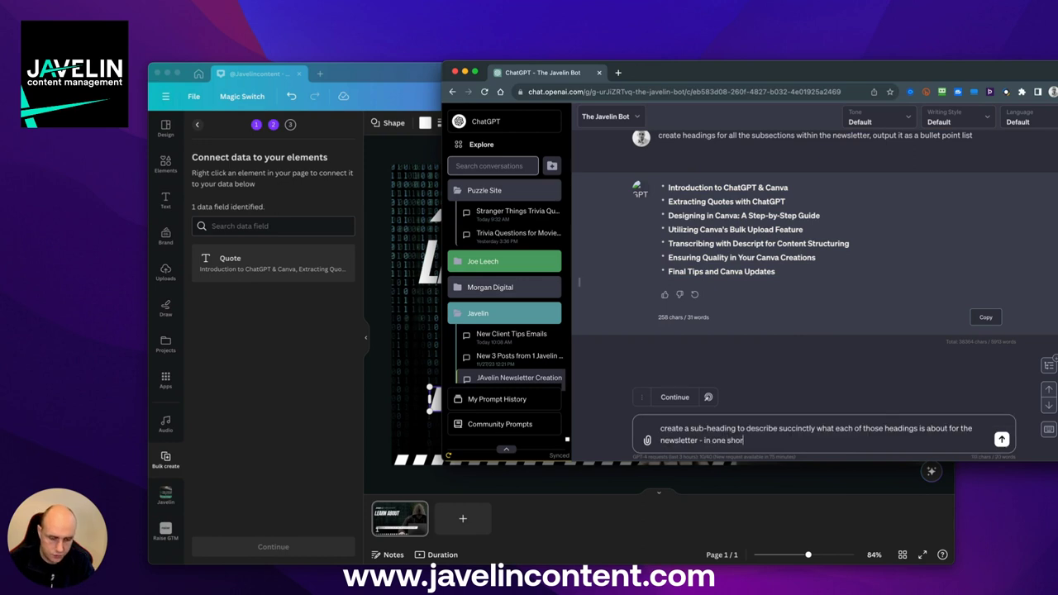
pyautogui.write('t sentence.')
pyautogui.hotkey('shift', 'Return')
pyautogui.hotkey('shift', 'Return')
pyautogui.write('Put the heading and sub-heading into a table, with column 1 for the heading, column 2 the sub-heading')
pyautogui.press('Return')
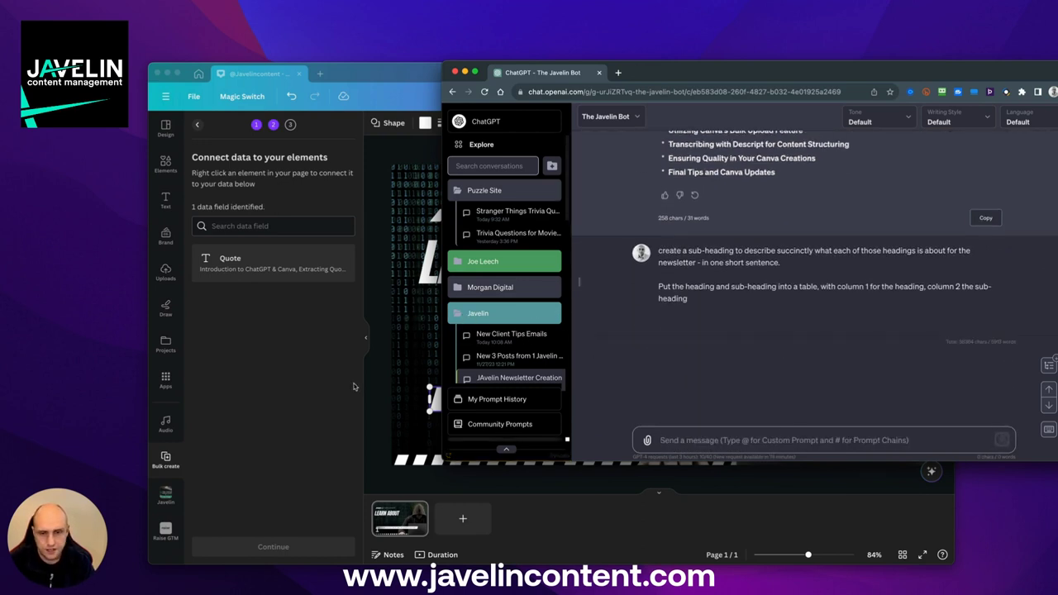
# Step: Set the response language to English (UK) and select the finished headings table
pyautogui.click(286, 385)
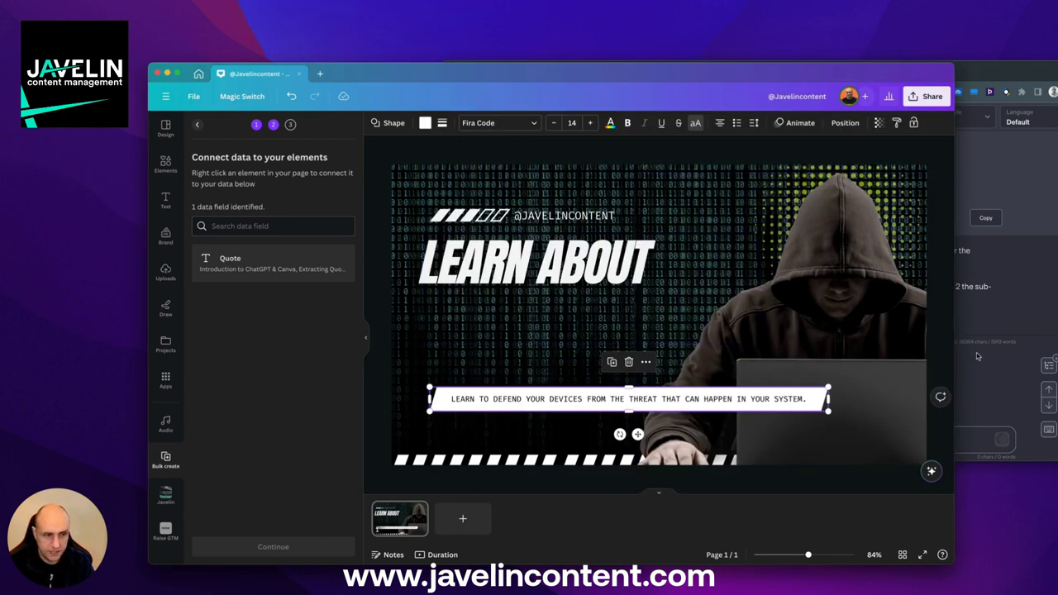
pyautogui.click(975, 357)
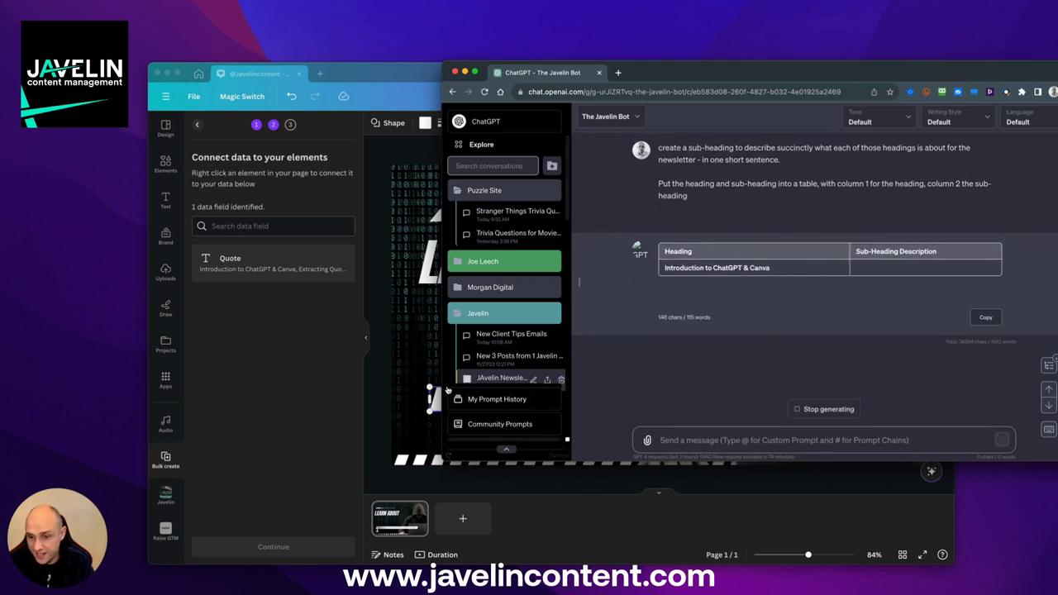
pyautogui.click(317, 402)
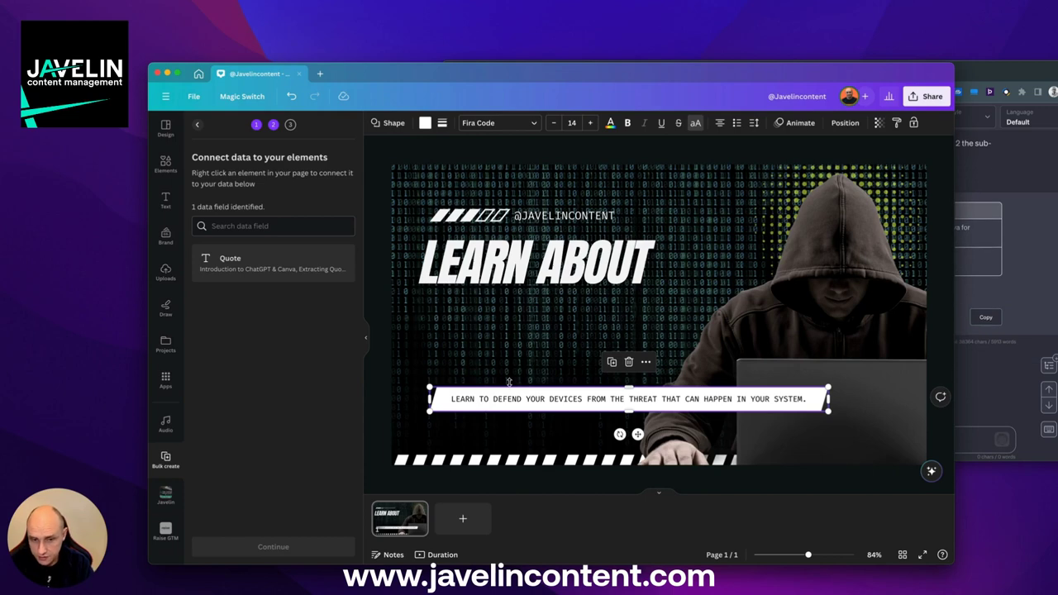
pyautogui.click(1023, 299)
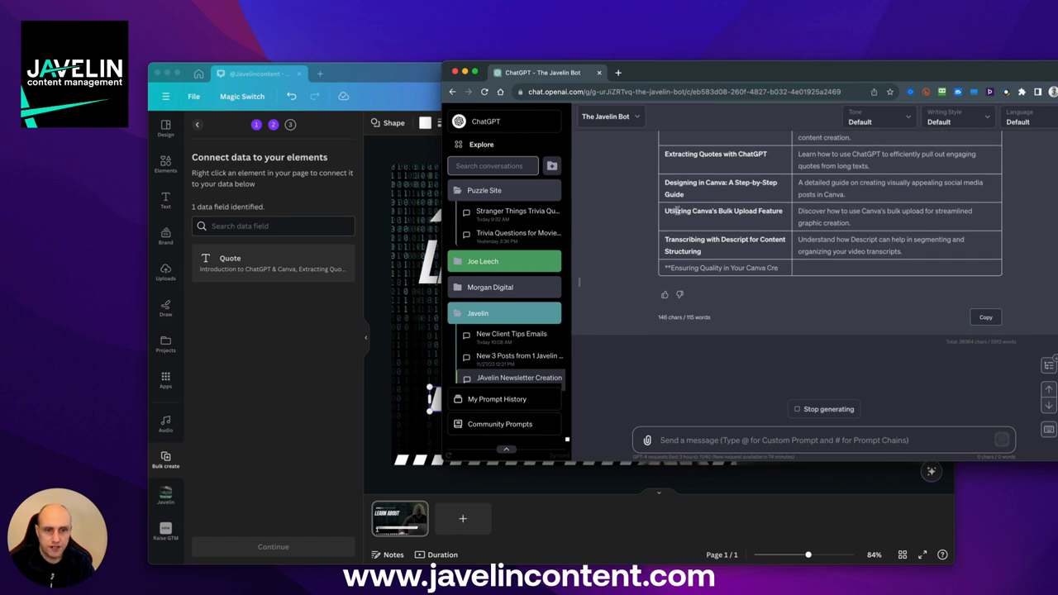
pyautogui.click(1020, 126)
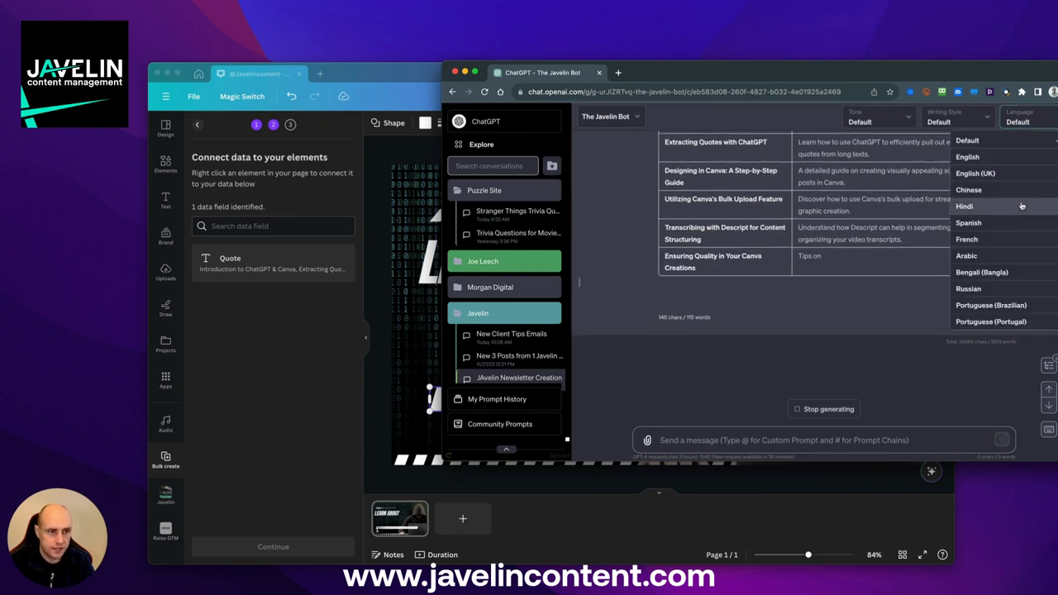
pyautogui.click(1009, 170)
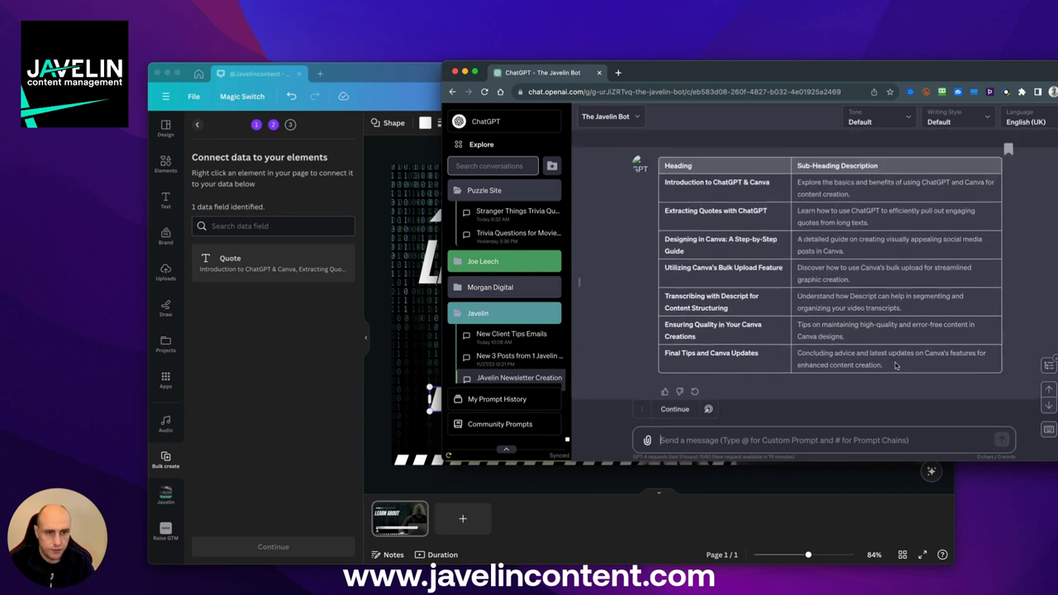
pyautogui.moveTo(898, 365); pyautogui.dragTo(663, 183)
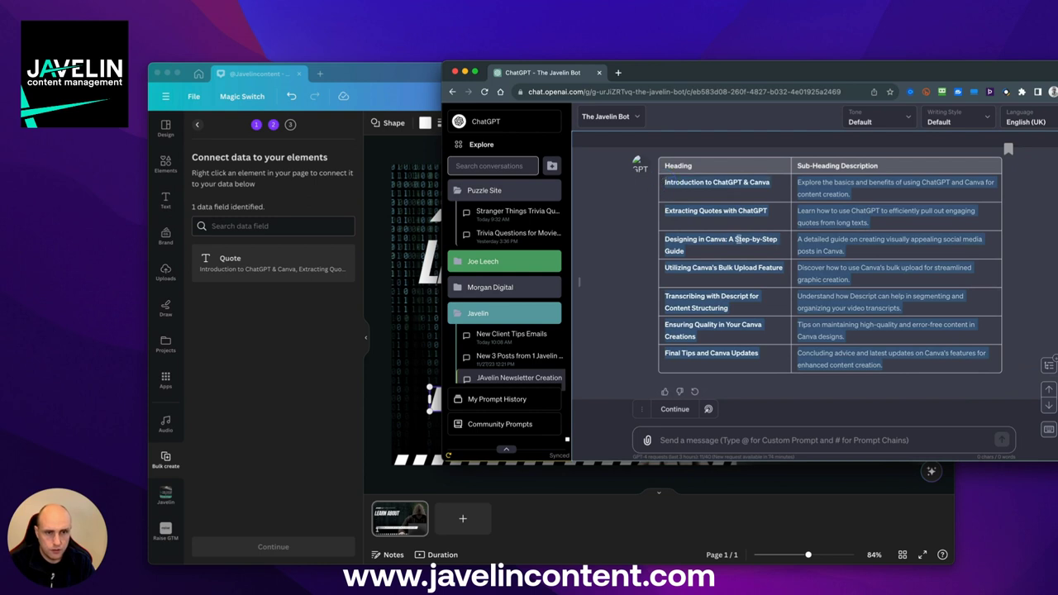
pyautogui.click(374, 238)
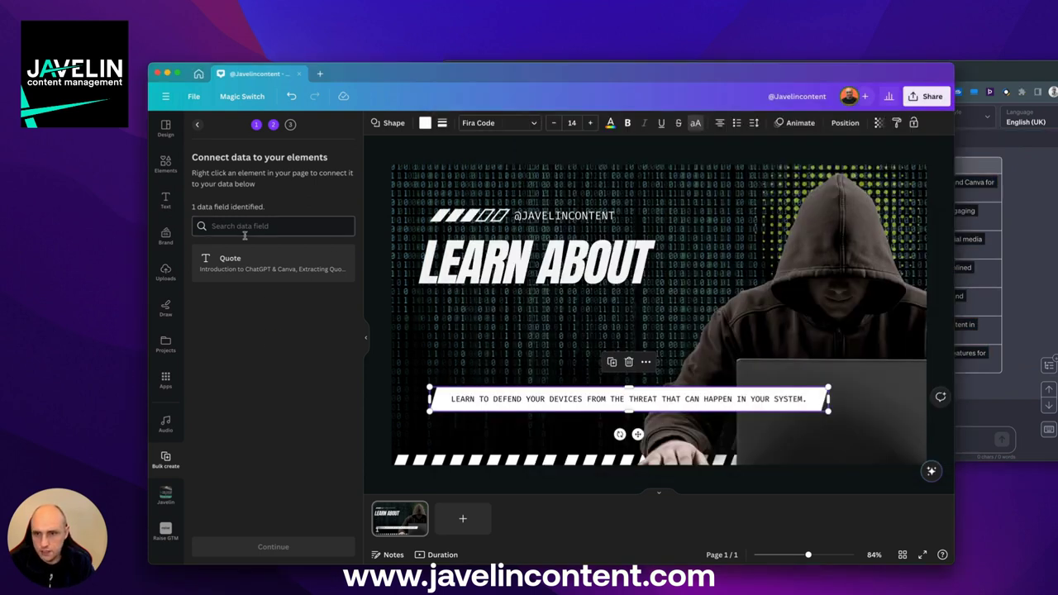
# Step: Enter the seven-row ChatGPT table with Heading and Sub-Heading Description columns as manual bulk data
pyautogui.click(200, 124)
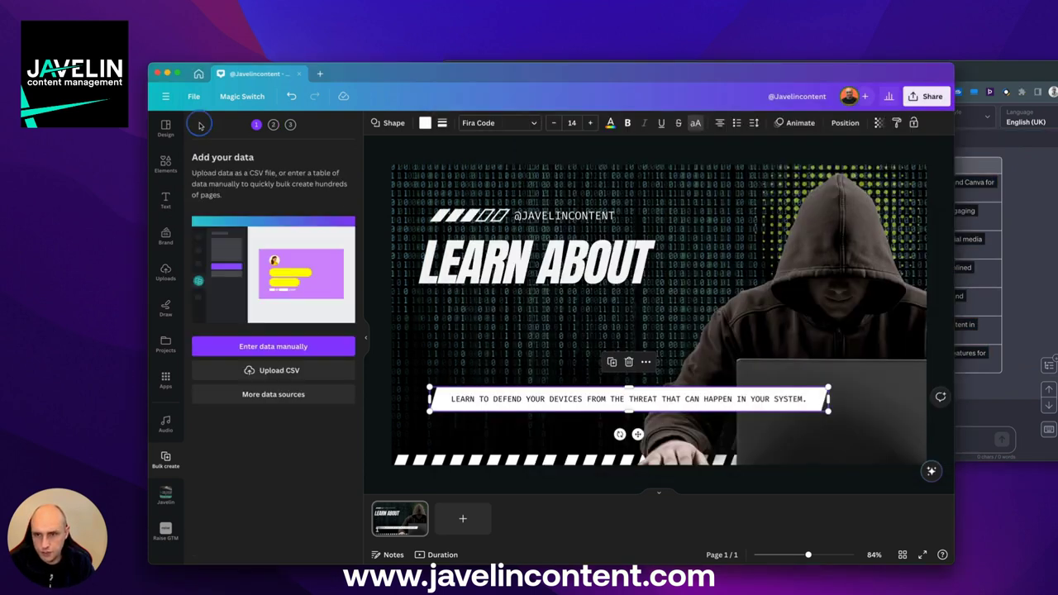
pyautogui.click(277, 345)
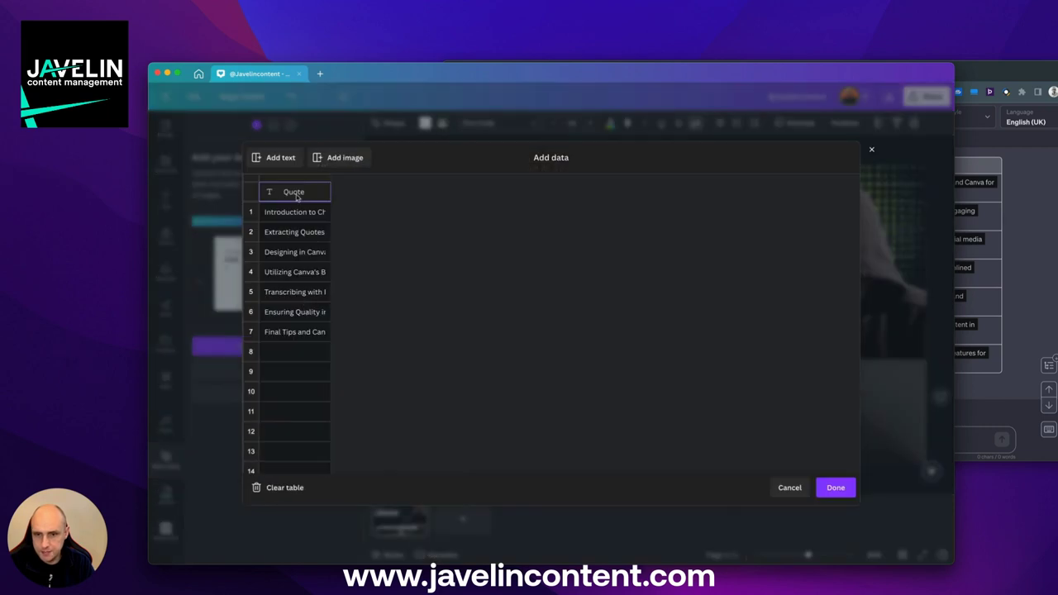
pyautogui.press('super+v')
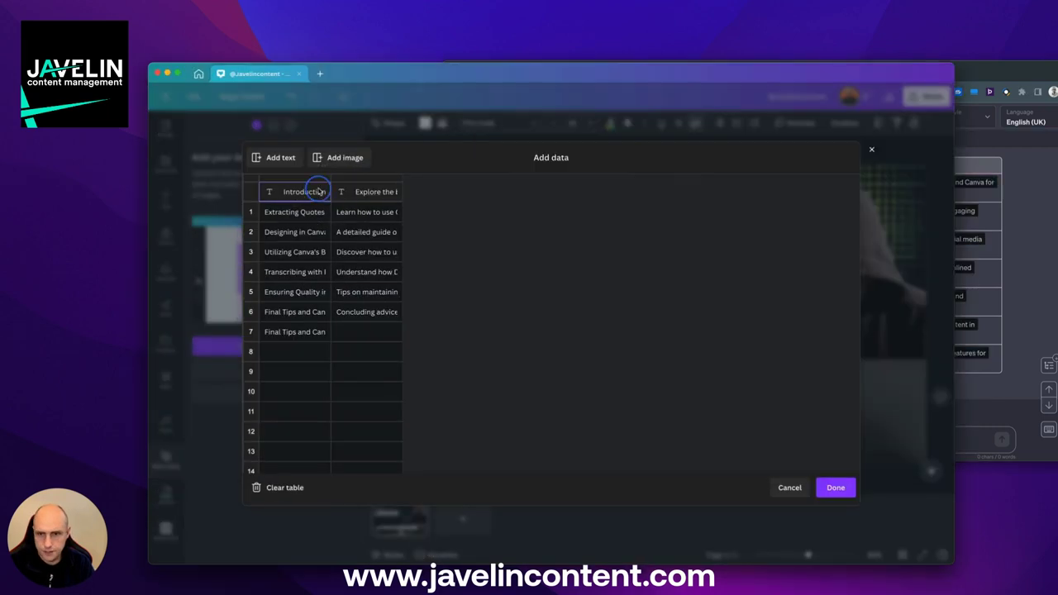
pyautogui.click(292, 191)
pyautogui.press('super+v')
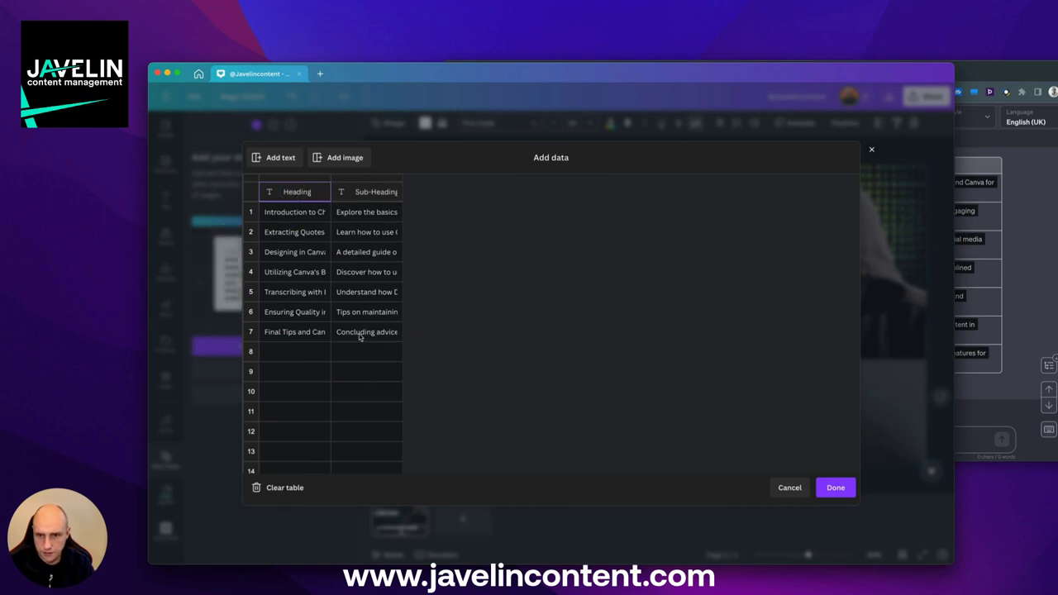
pyautogui.click(836, 488)
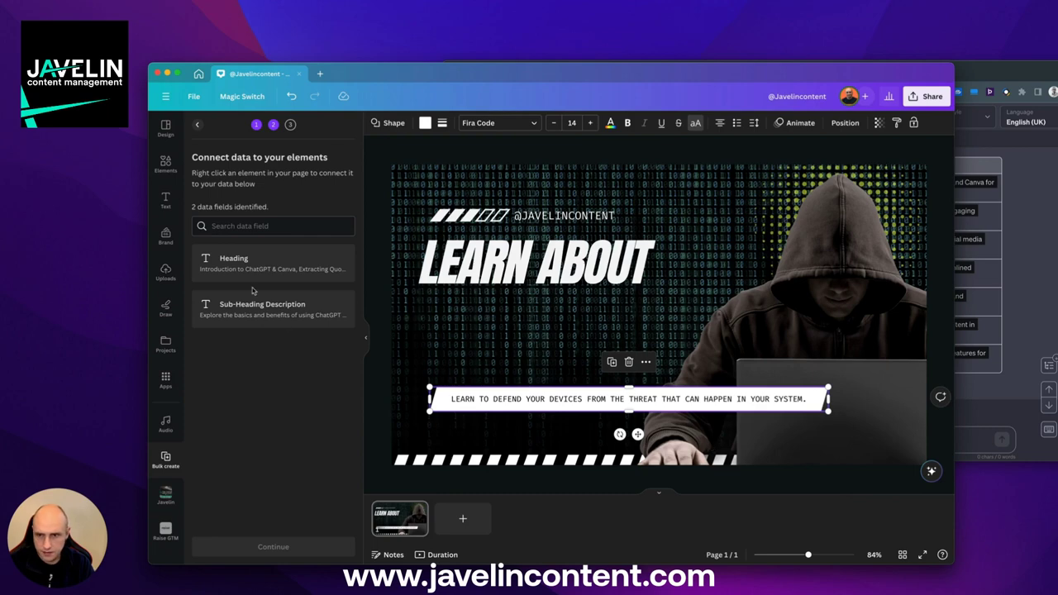
# Step: Connect the LEARN ABOUT title to the Heading data field so it shows {HEADING}
pyautogui.click(515, 266)
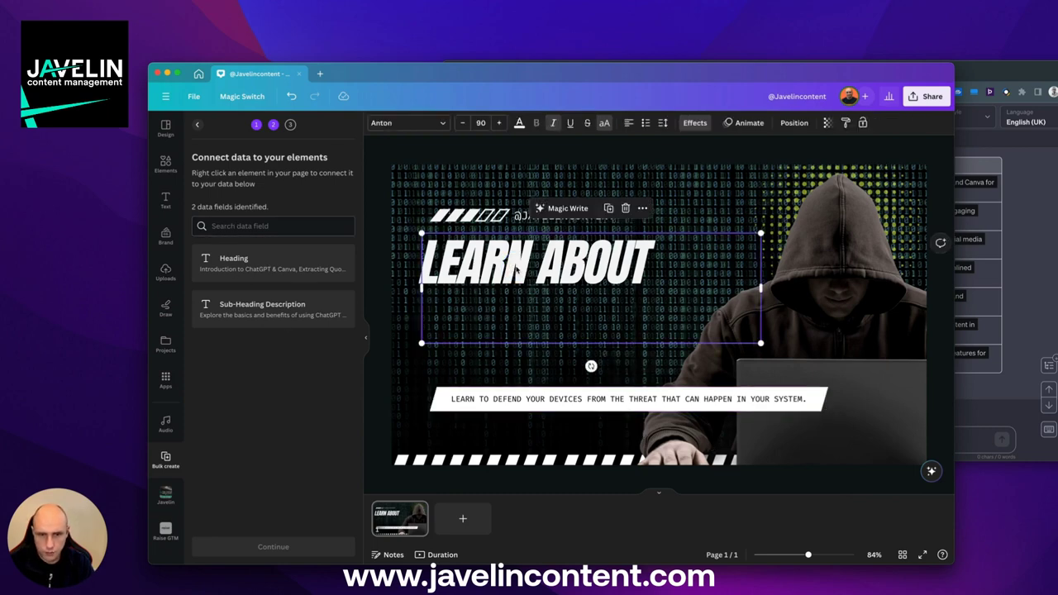
pyautogui.rightClick(516, 265)
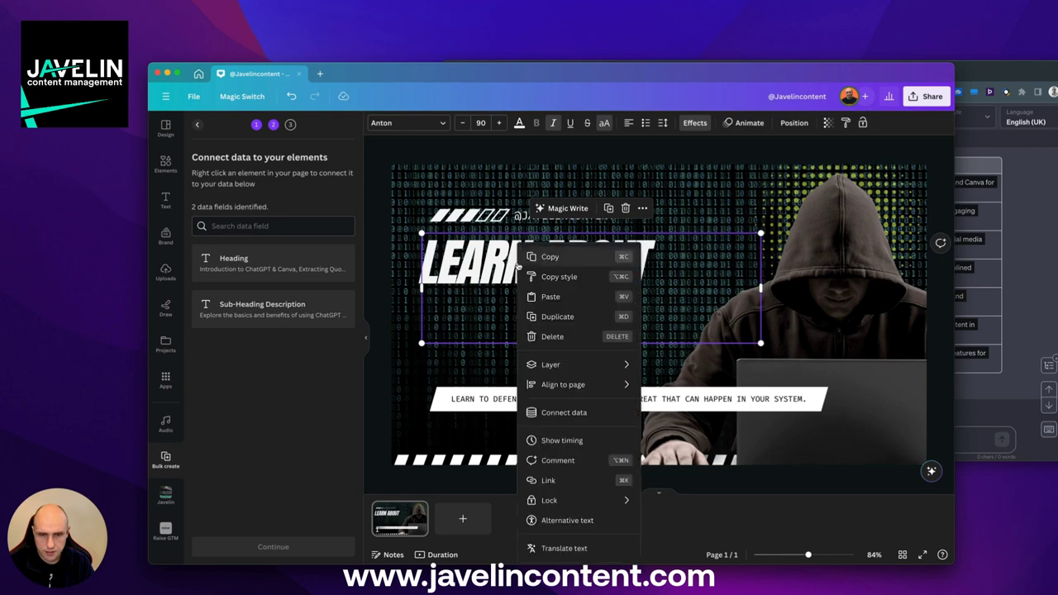
pyautogui.click(577, 418)
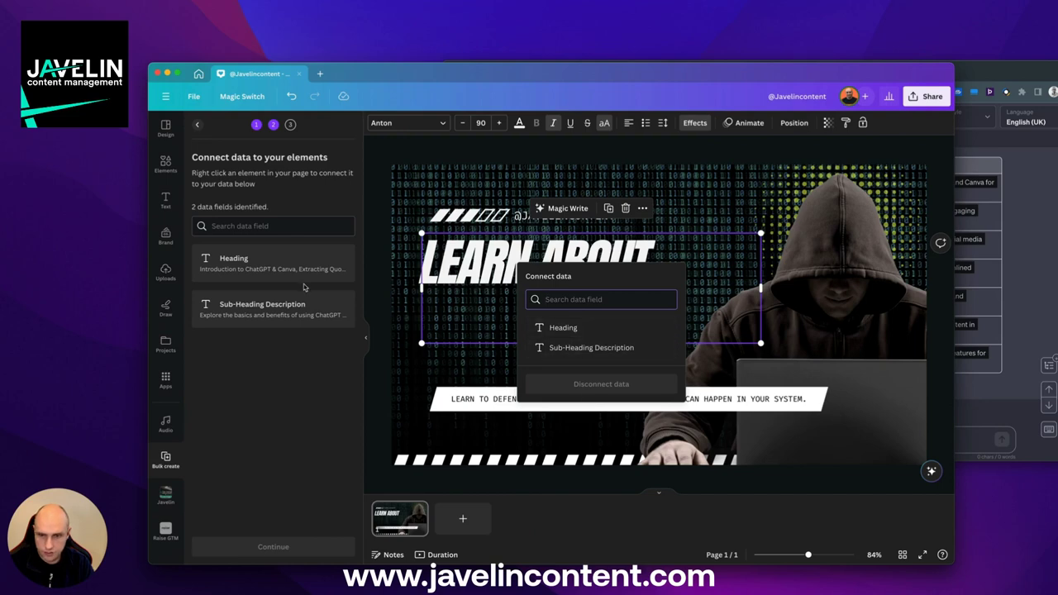
pyautogui.click(562, 327)
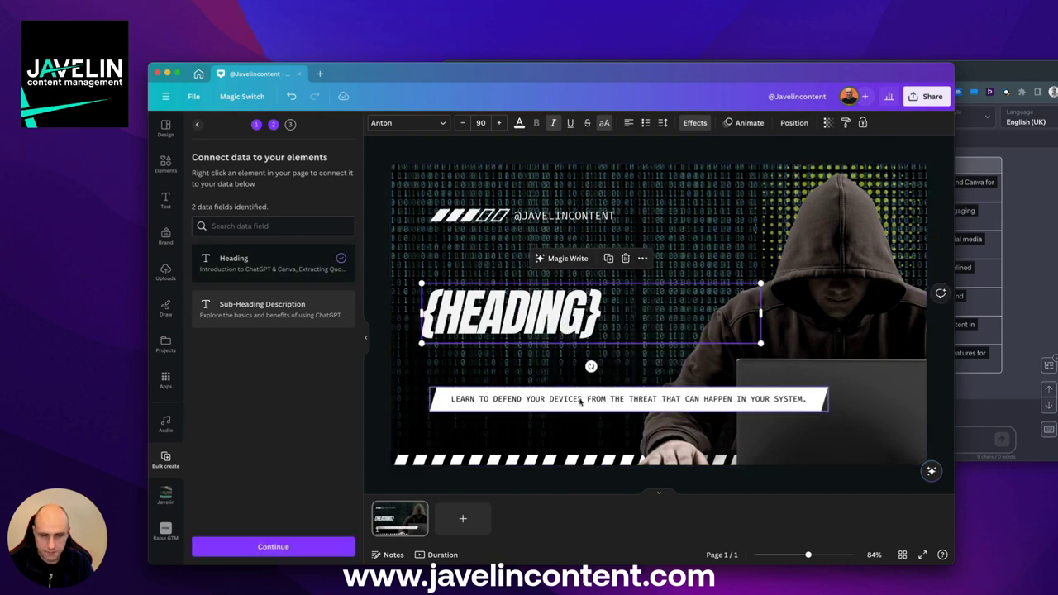
# Step: Select the subheading text box, then dismiss its options menu and deselect it
pyautogui.click(581, 400)
pyautogui.rightClick(582, 402)
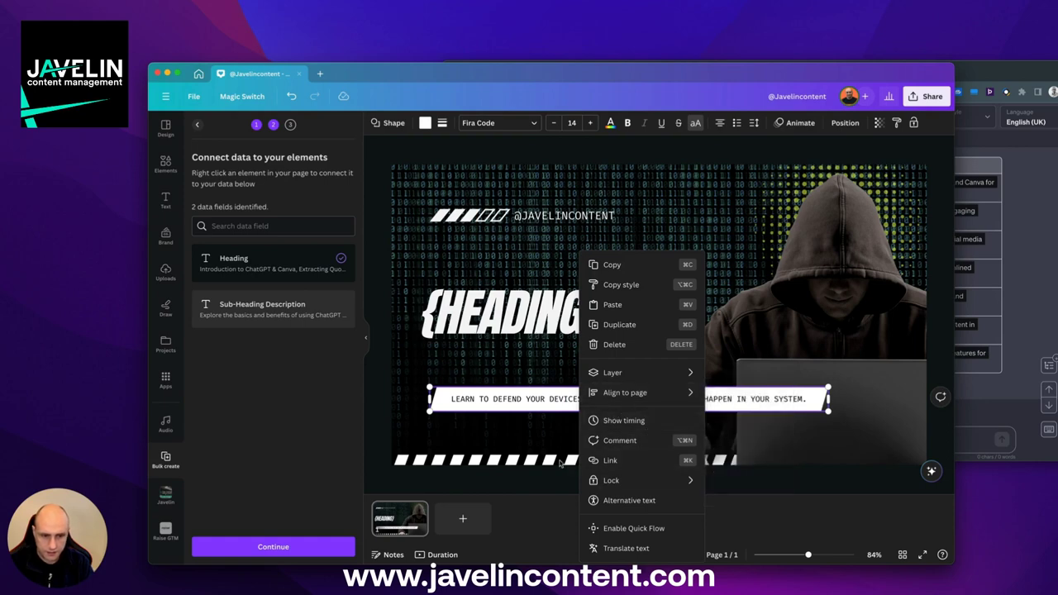
pyautogui.click(516, 433)
pyautogui.click(569, 431)
# Step: Delete the old subheading text, finding it through the Layers list
pyautogui.hotkey('alt', '1')
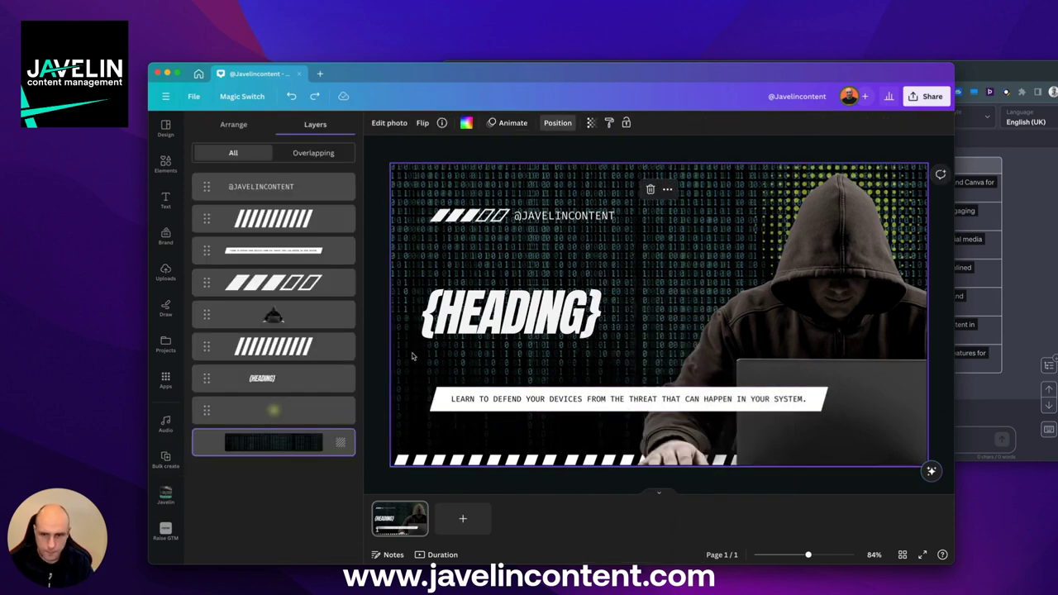
pyautogui.click(308, 249)
pyautogui.click(552, 442)
pyautogui.click(599, 401)
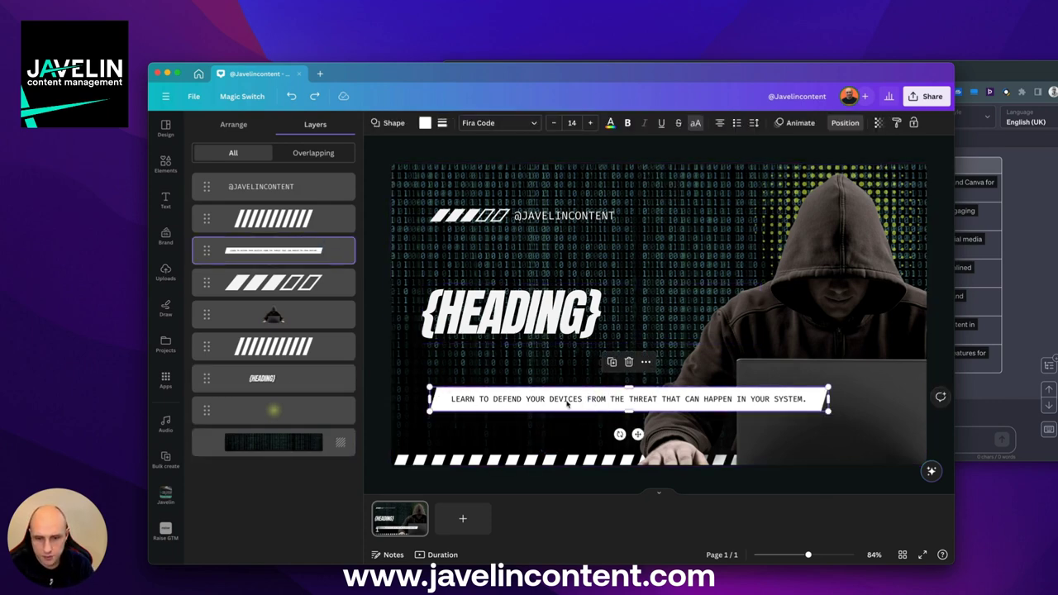
pyautogui.press('Delete')
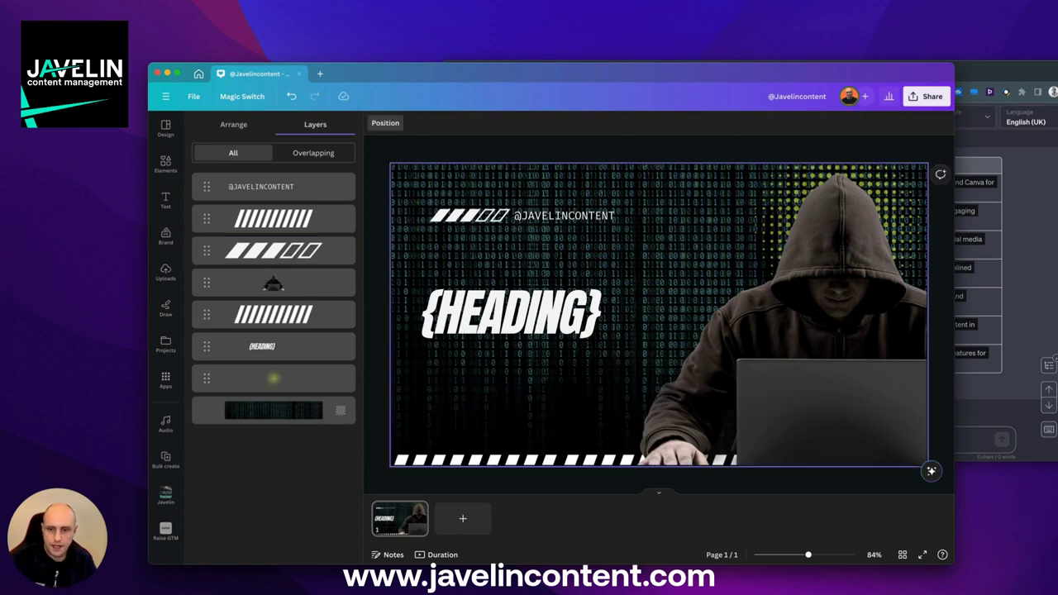
# Step: Duplicate the {HEADING} title, move the copy to the bottom stripe, size 40, and widen it
pyautogui.click(529, 319)
pyautogui.press('super+d')
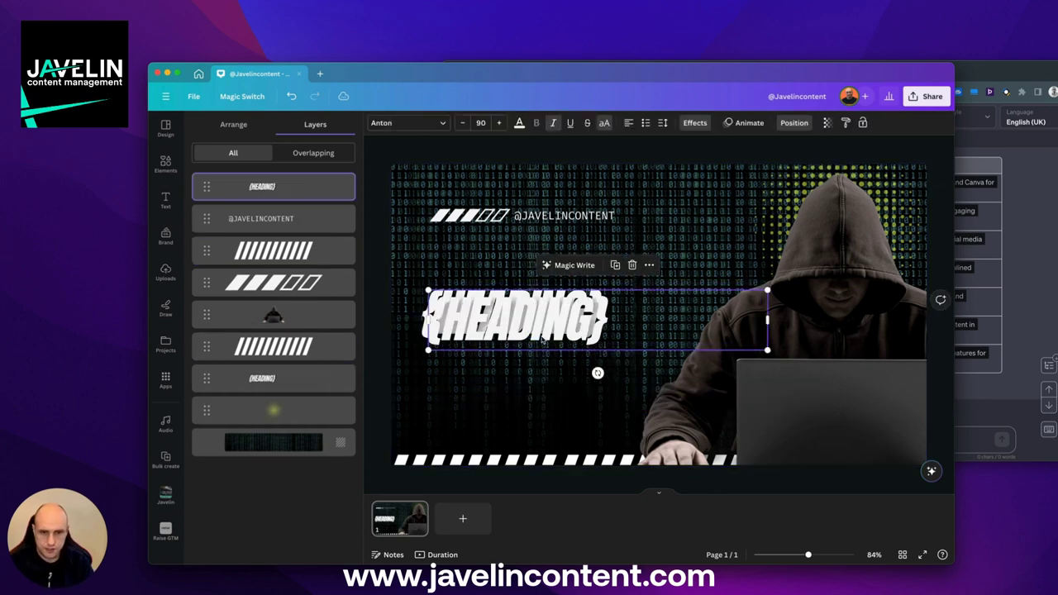
pyautogui.moveTo(531, 321); pyautogui.dragTo(546, 407)
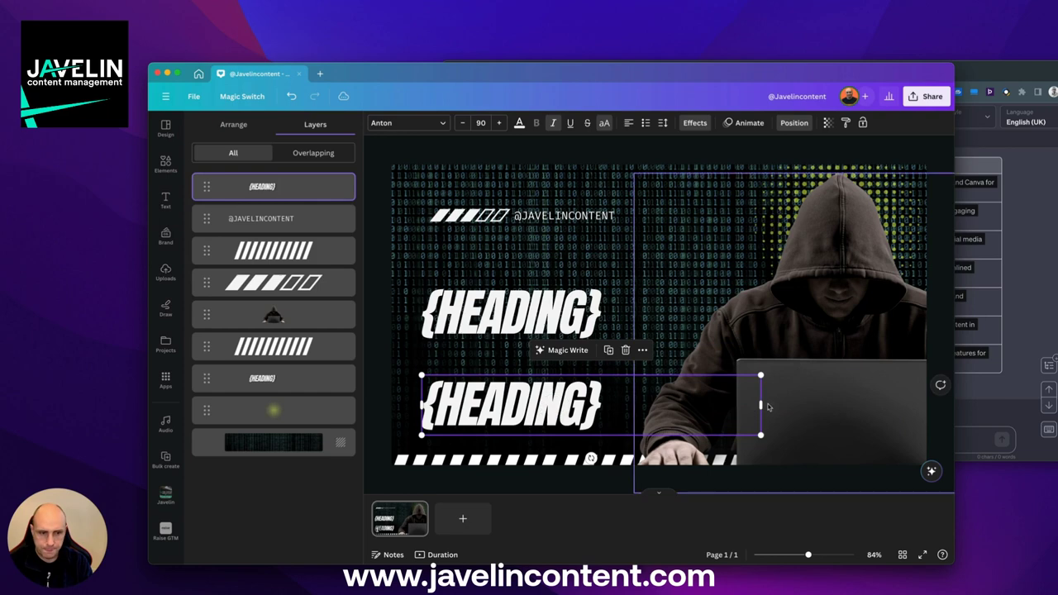
pyautogui.click(481, 122)
pyautogui.write('40')
pyautogui.press('Return')
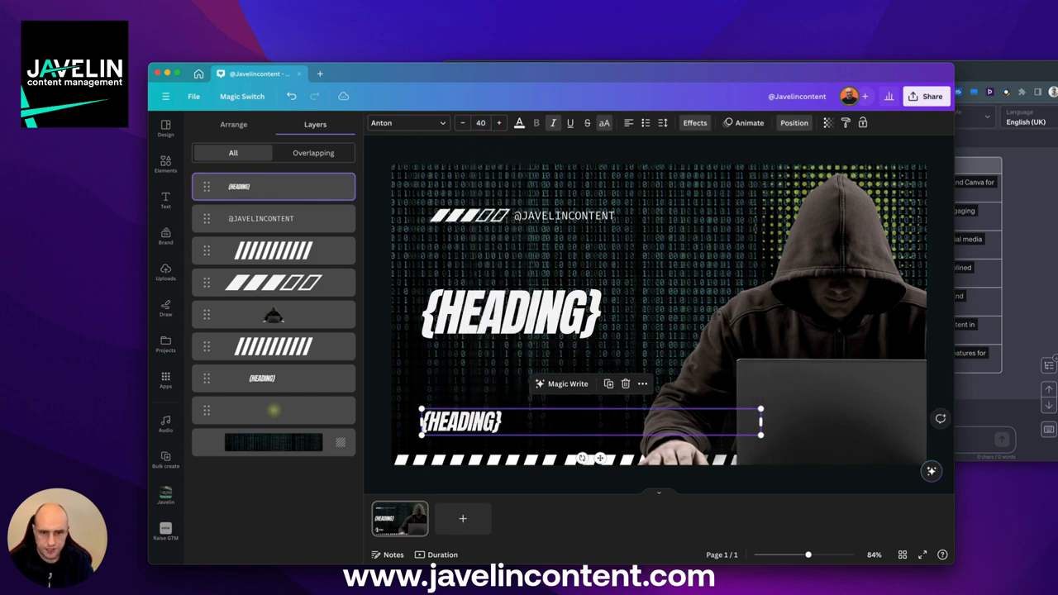
pyautogui.moveTo(754, 424); pyautogui.dragTo(893, 424)
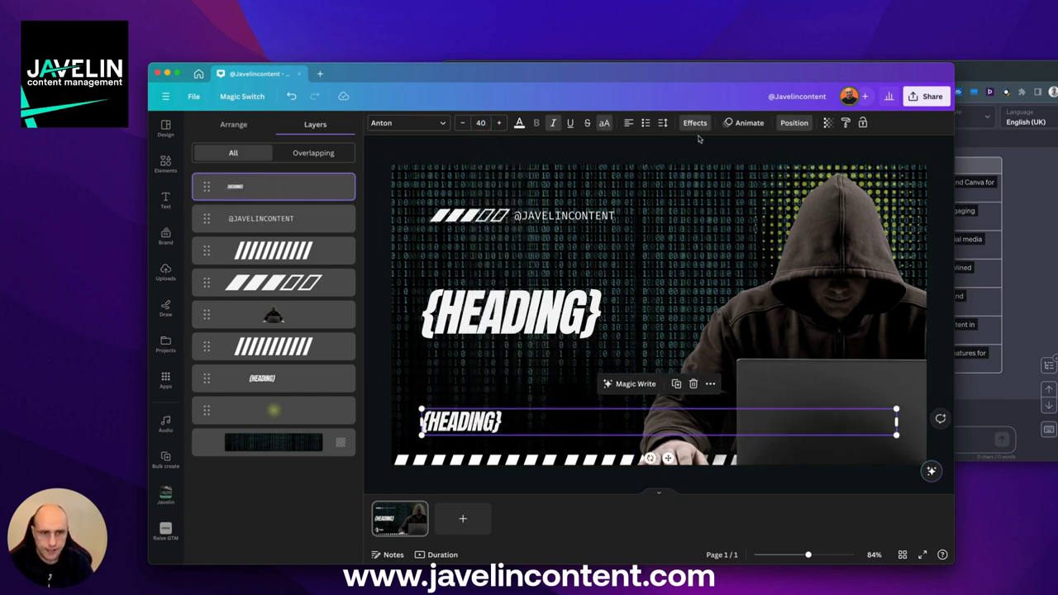
# Step: Give the lower text a white Background effect and black text colour
pyautogui.click(695, 122)
pyautogui.click(220, 520)
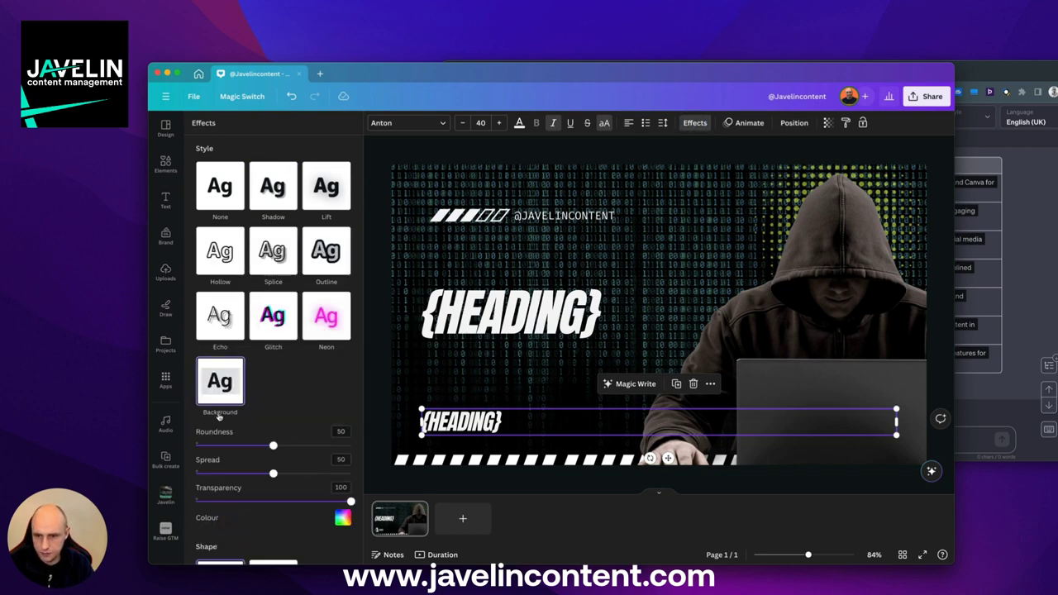
pyautogui.scroll(-2, 272, 428)
pyautogui.click(342, 454)
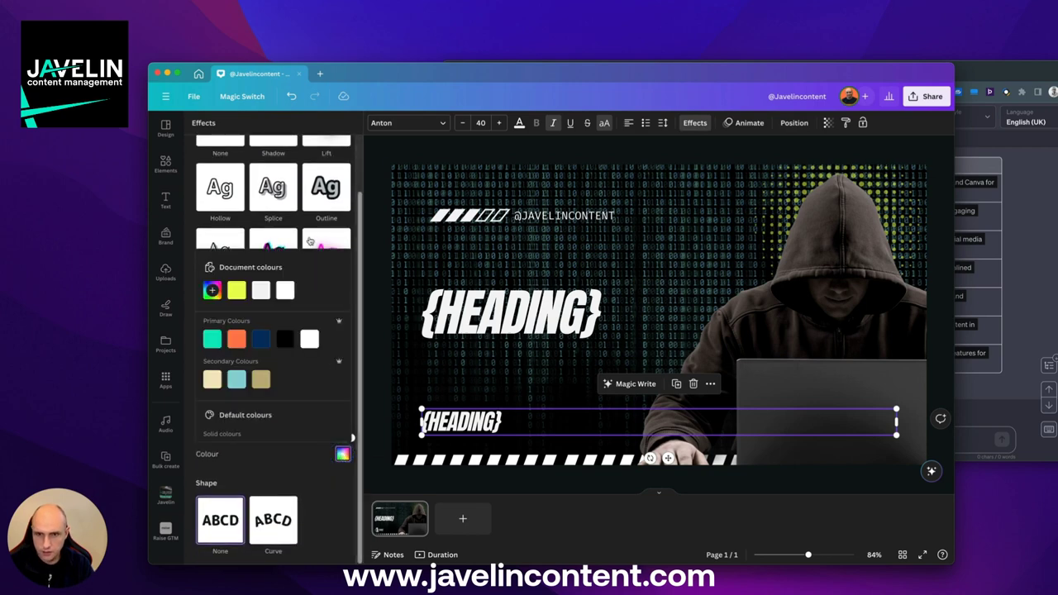
pyautogui.click(309, 339)
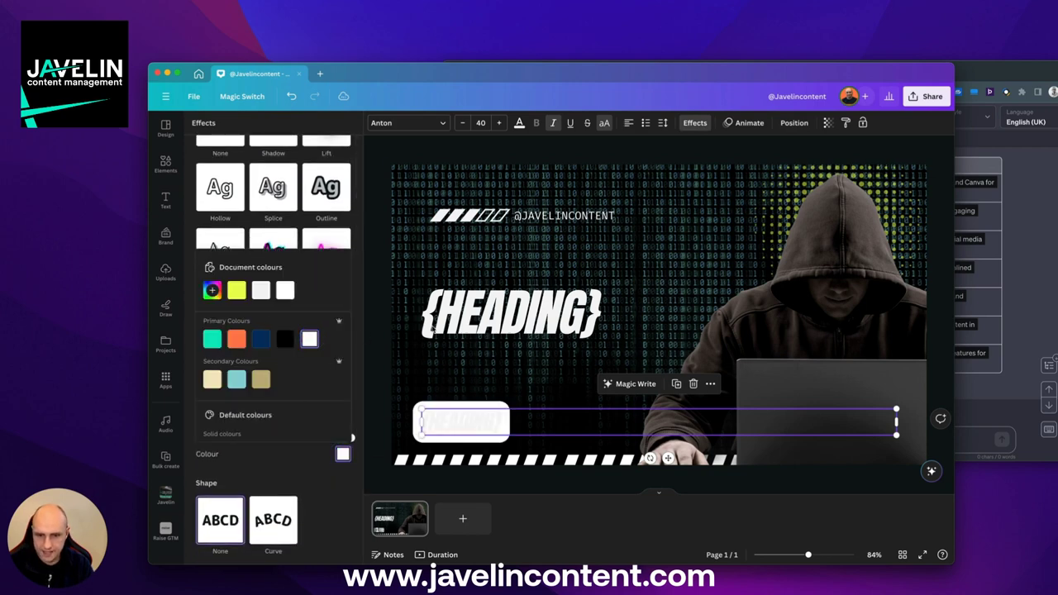
pyautogui.click(519, 123)
pyautogui.click(286, 261)
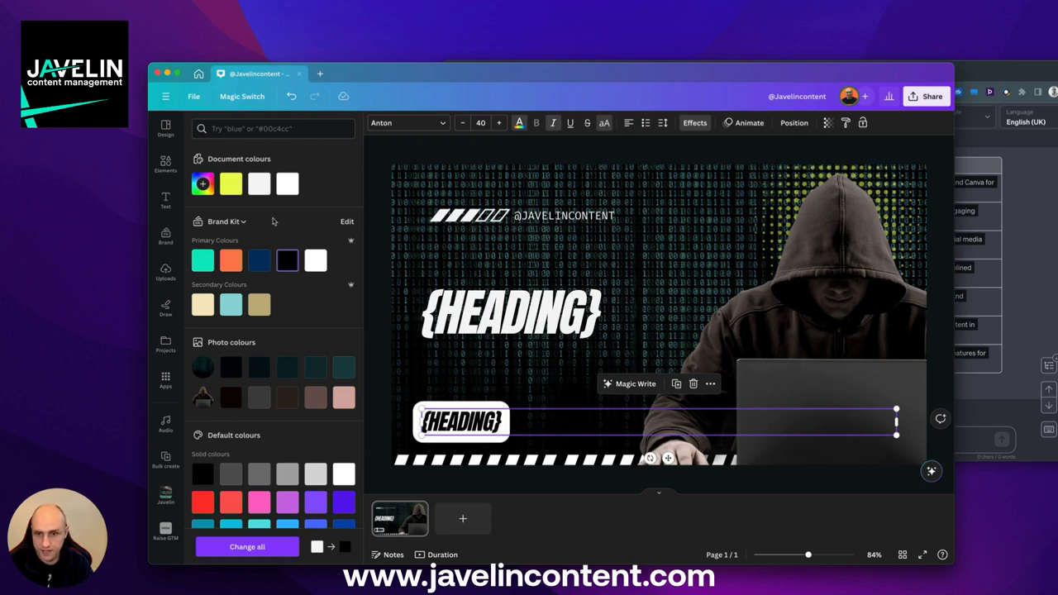
pyautogui.click(510, 442)
# Step: Connect the lower text to Sub-Heading Description and move the {HEADING} title higher
pyautogui.click(479, 443)
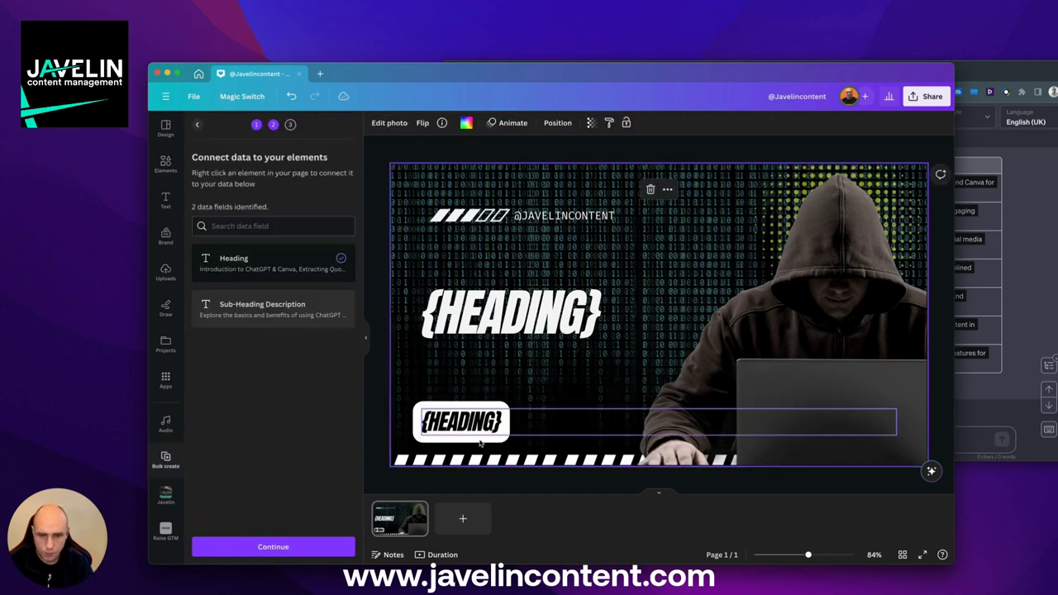
pyautogui.rightClick(475, 424)
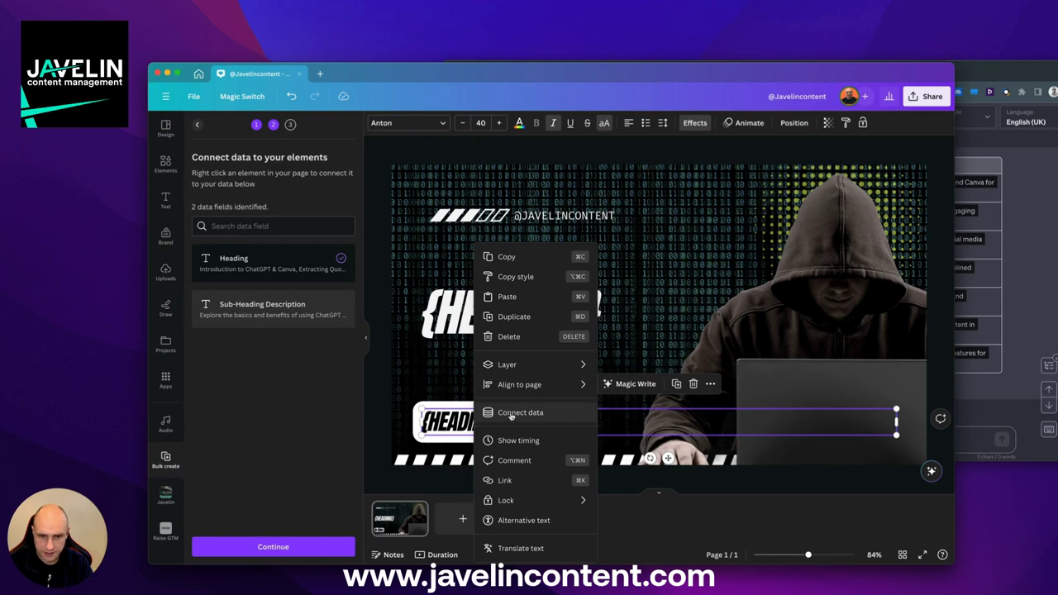
pyautogui.click(511, 416)
pyautogui.click(547, 508)
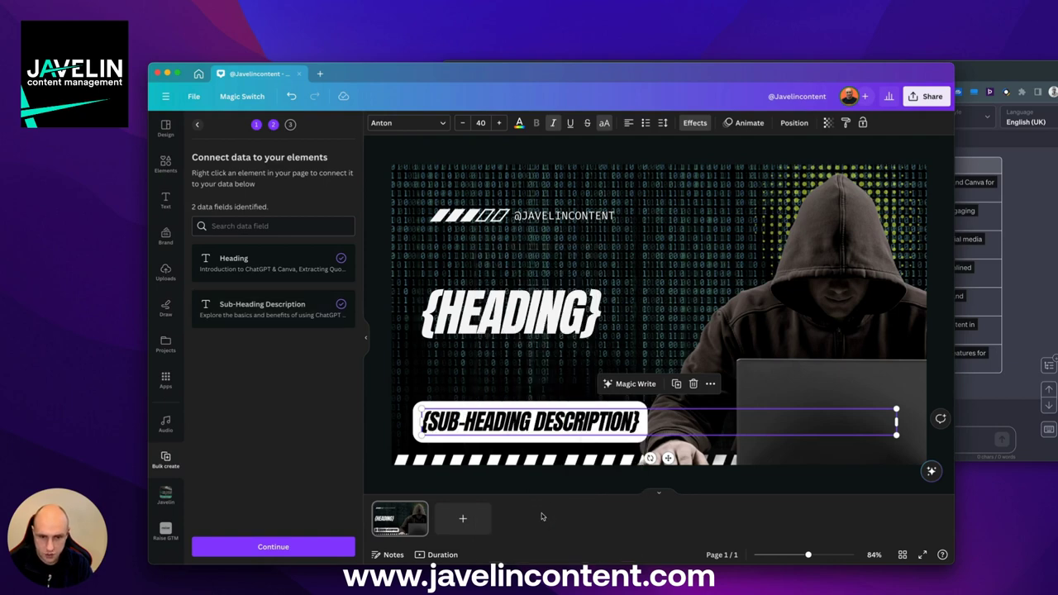
pyautogui.moveTo(519, 314); pyautogui.dragTo(519, 261)
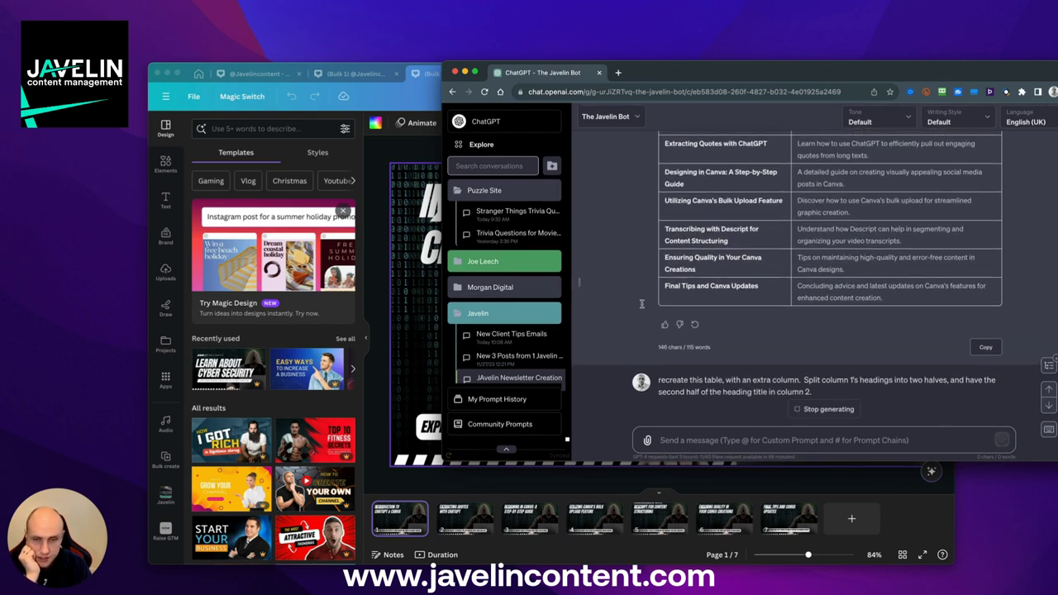
# Step: Close the generated Bulk 1 designs tabs to return to the original thumbnail
pyautogui.press('super+Tab')
pyautogui.click(494, 258)
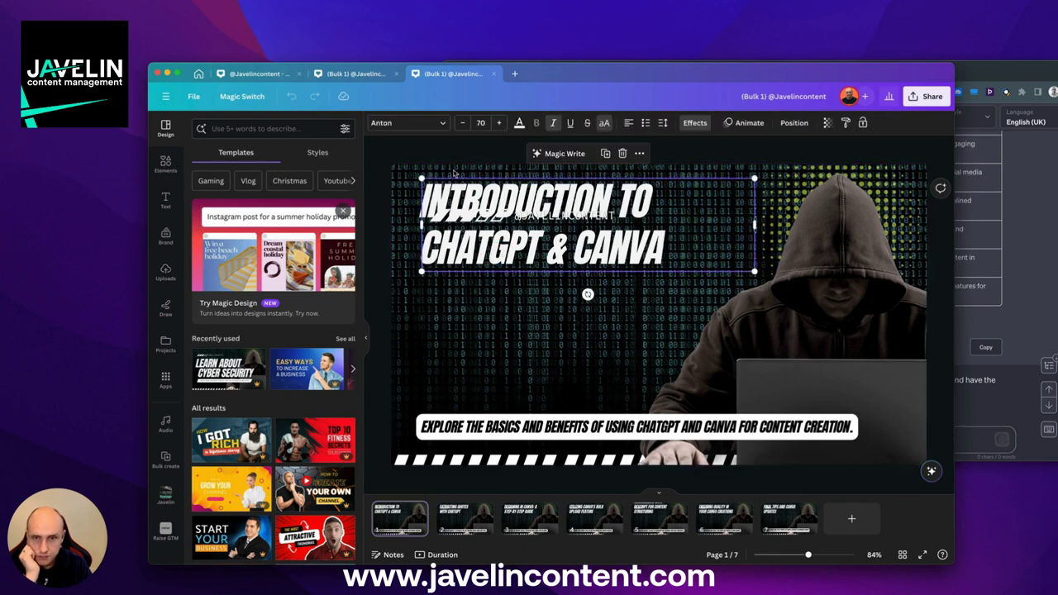
pyautogui.click(493, 74)
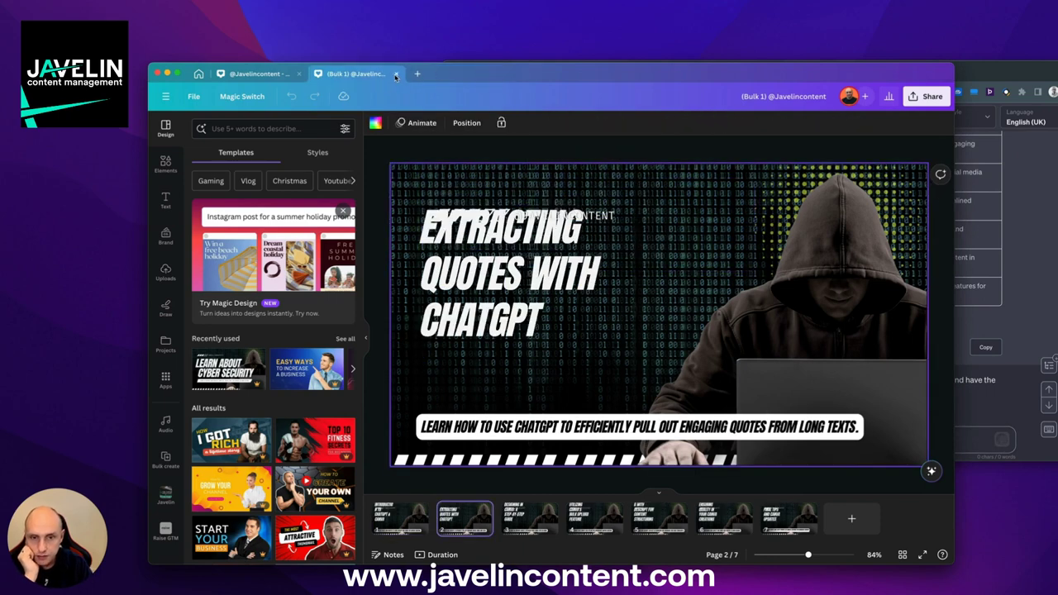
pyautogui.click(396, 74)
# Step: Duplicate the {HEADING} title and nudge the copy up and to the right
pyautogui.click(526, 257)
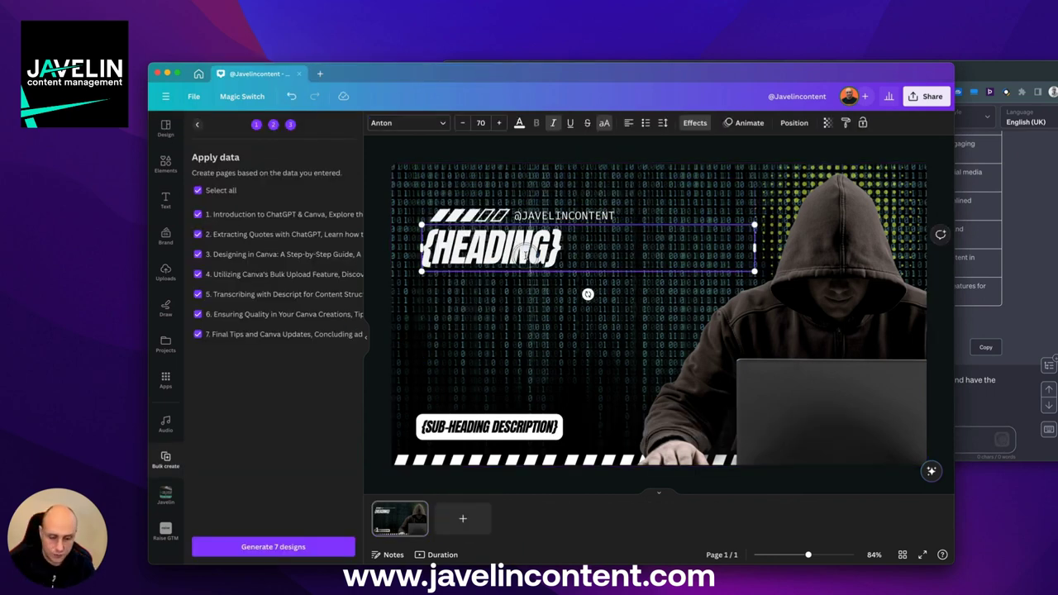
pyautogui.click(536, 304)
pyautogui.hotkey('ctrl', 'd')
pyautogui.moveTo(537, 304); pyautogui.dragTo(555, 291)
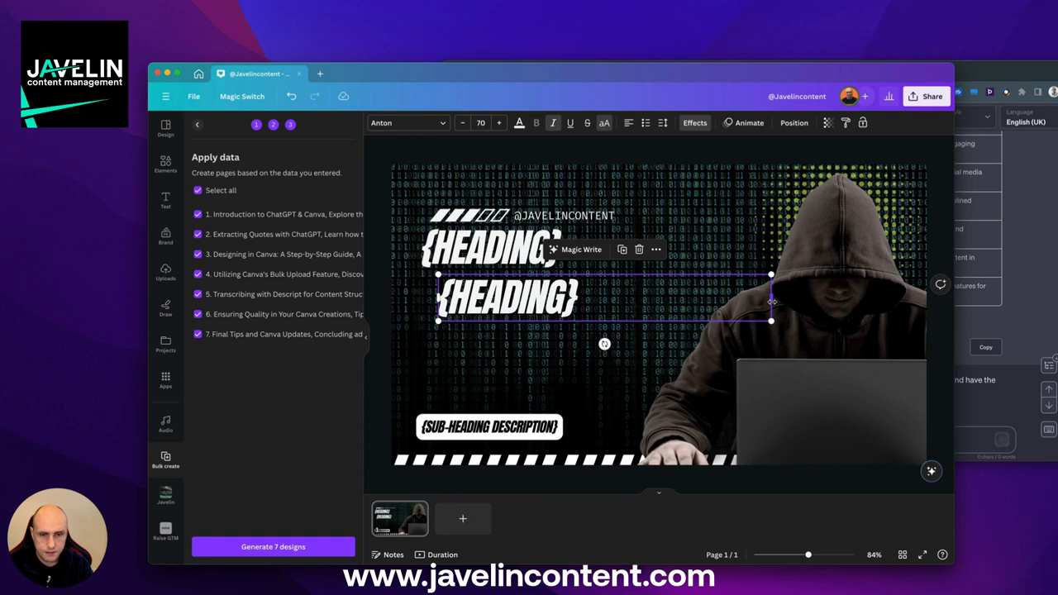
pyautogui.click(1024, 324)
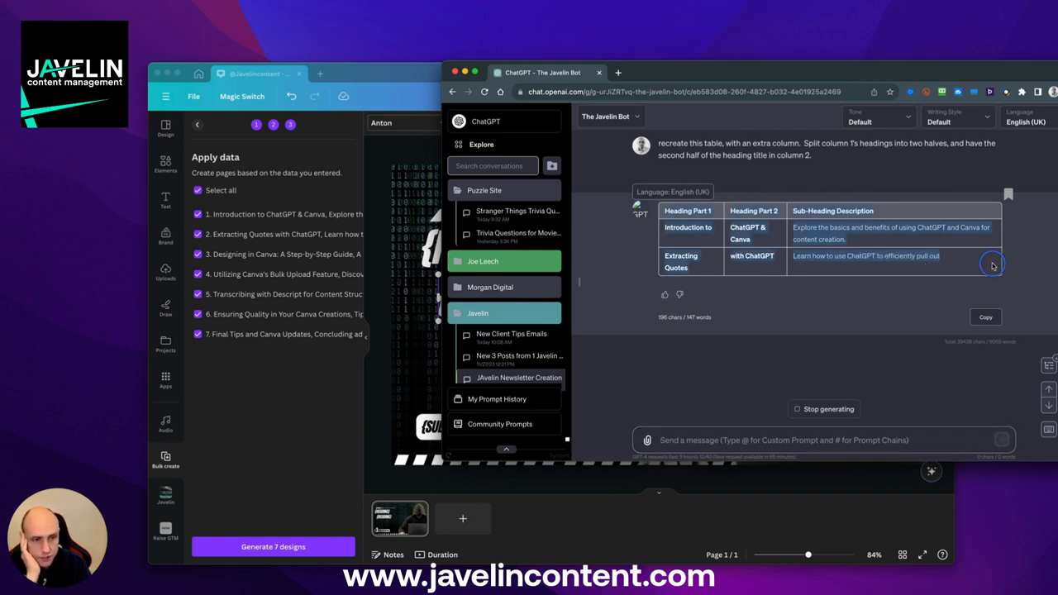
# Step: Replace the bulk data with ChatGPT's three-column split-heading table
pyautogui.click(324, 380)
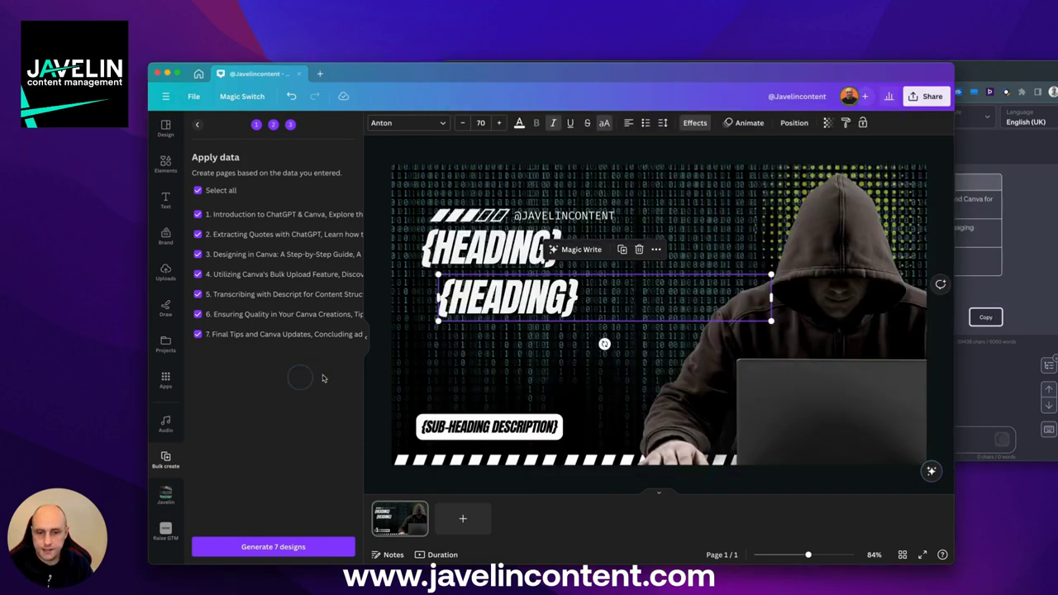
pyautogui.click(196, 125)
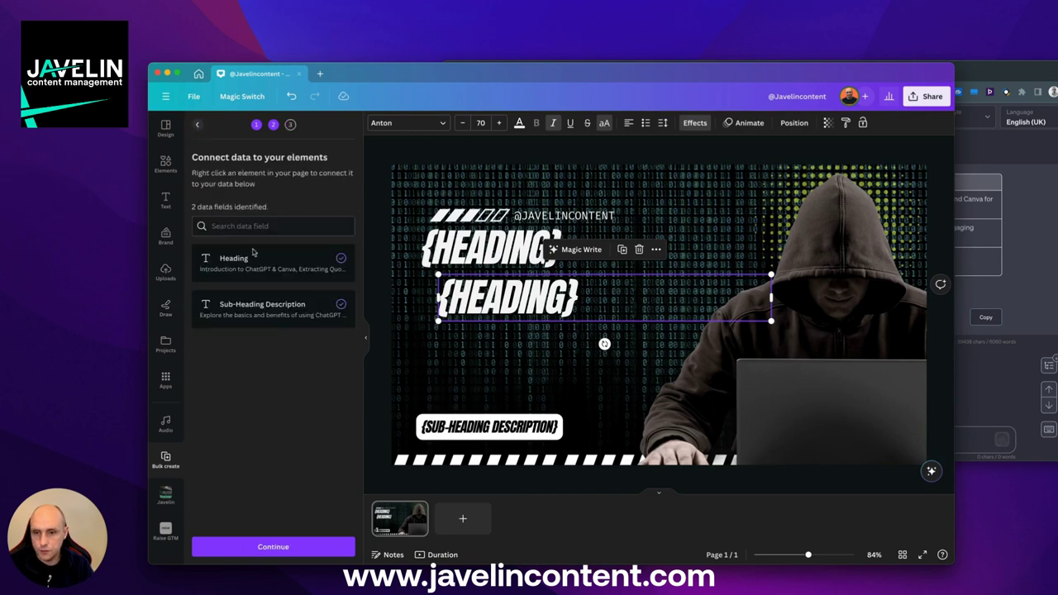
pyautogui.click(197, 124)
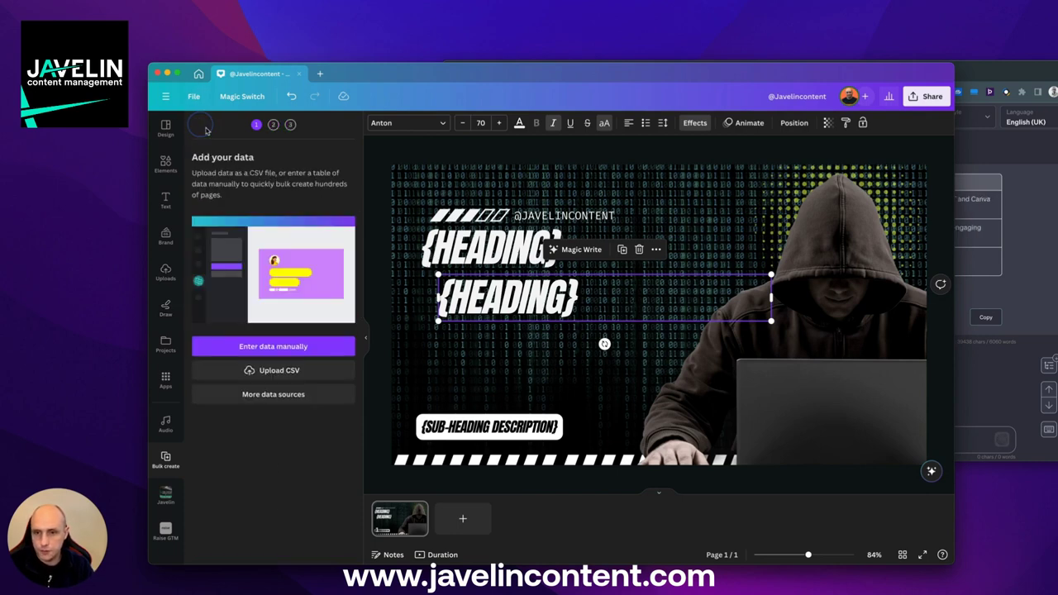
pyautogui.click(283, 347)
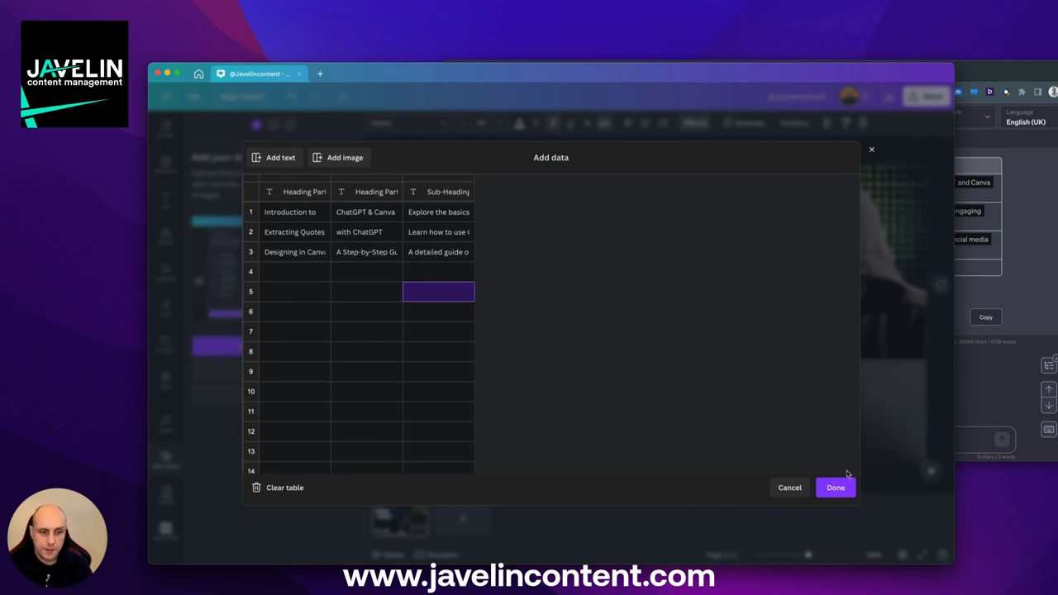
pyautogui.click(839, 487)
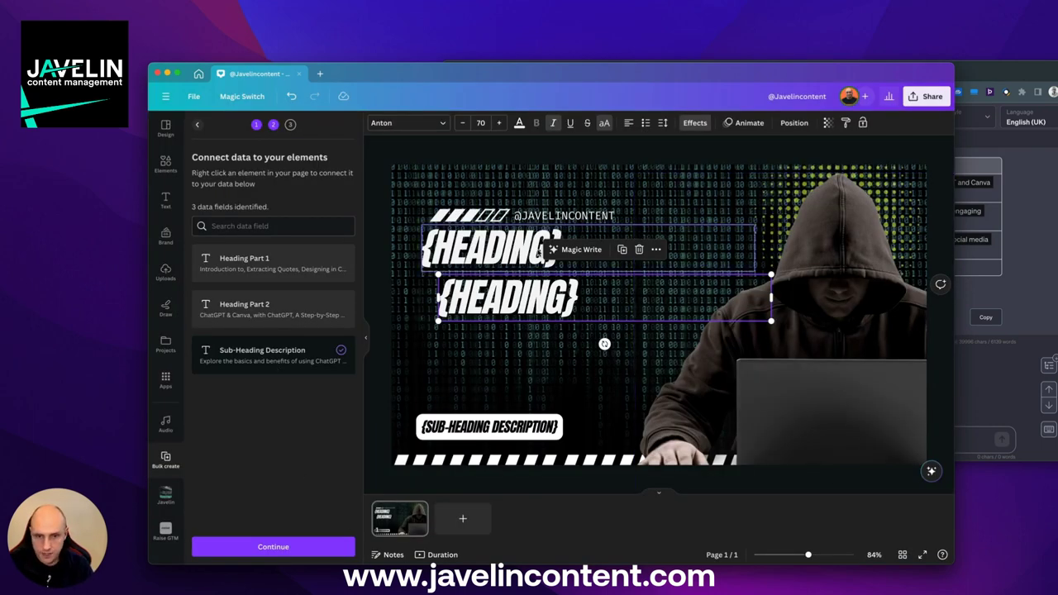
# Step: Connect the first {HEADING} box to the Heading Part 1 field
pyautogui.click(539, 253)
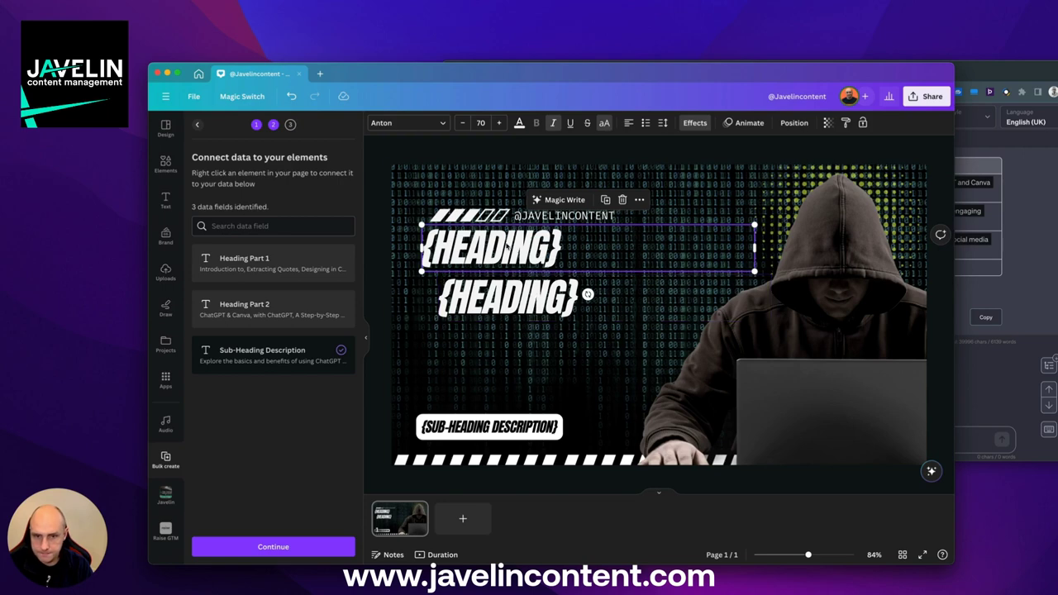
pyautogui.rightClick(506, 246)
pyautogui.click(529, 294)
pyautogui.click(552, 305)
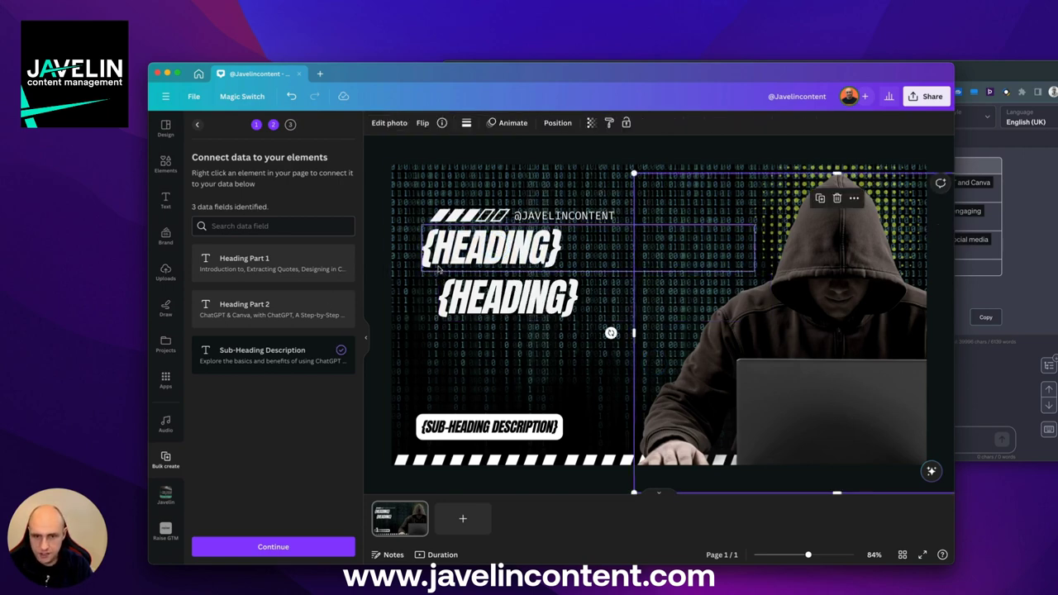
pyautogui.rightClick(478, 255)
pyautogui.click(561, 413)
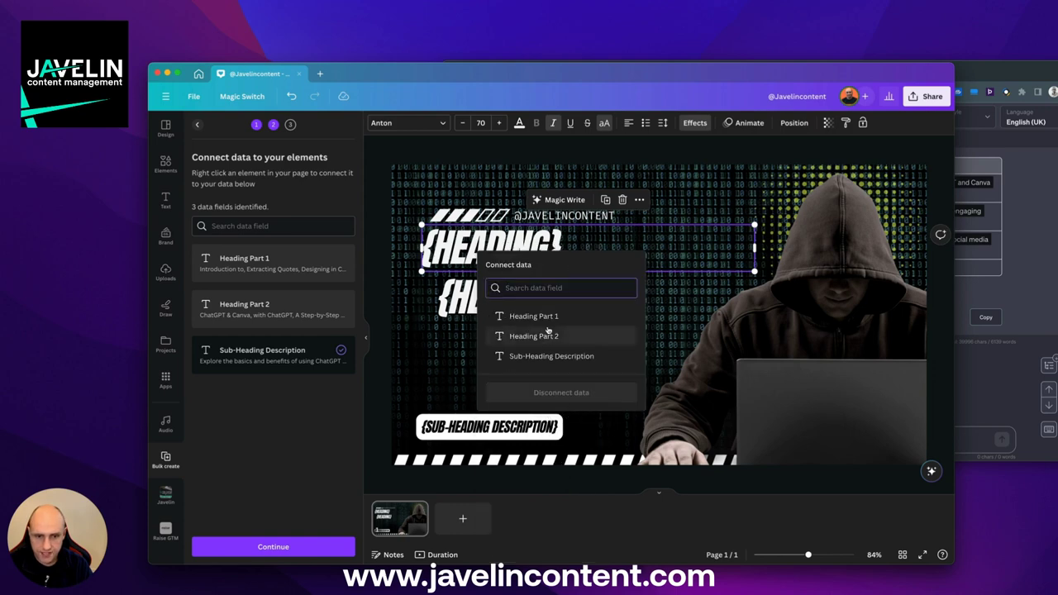
pyautogui.click(534, 316)
# Step: Connect the second heading to Heading Part 2 and generate the three designs
pyautogui.rightClick(537, 306)
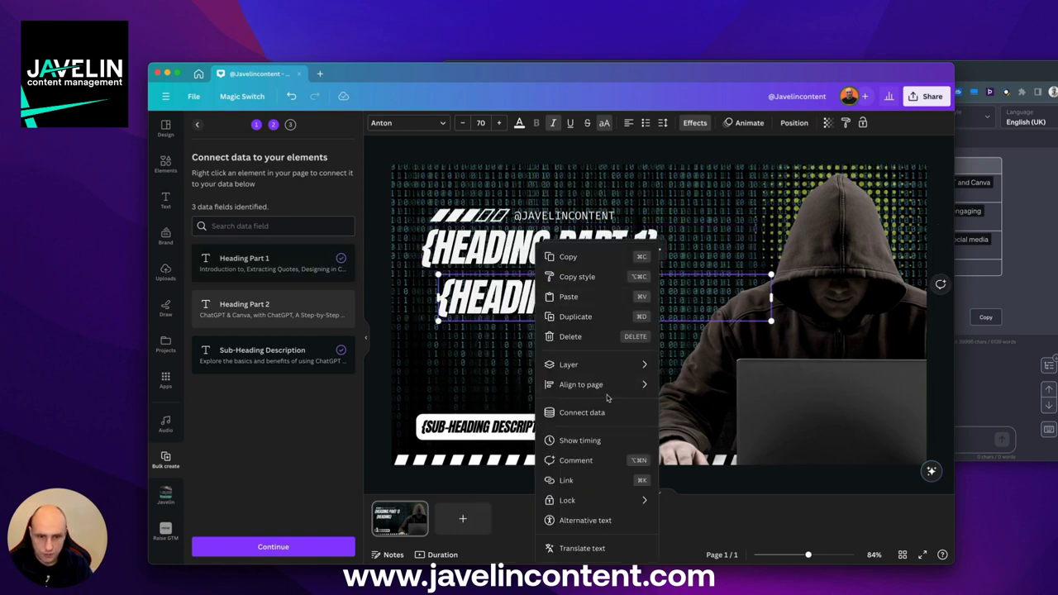
pyautogui.click(608, 412)
pyautogui.click(609, 386)
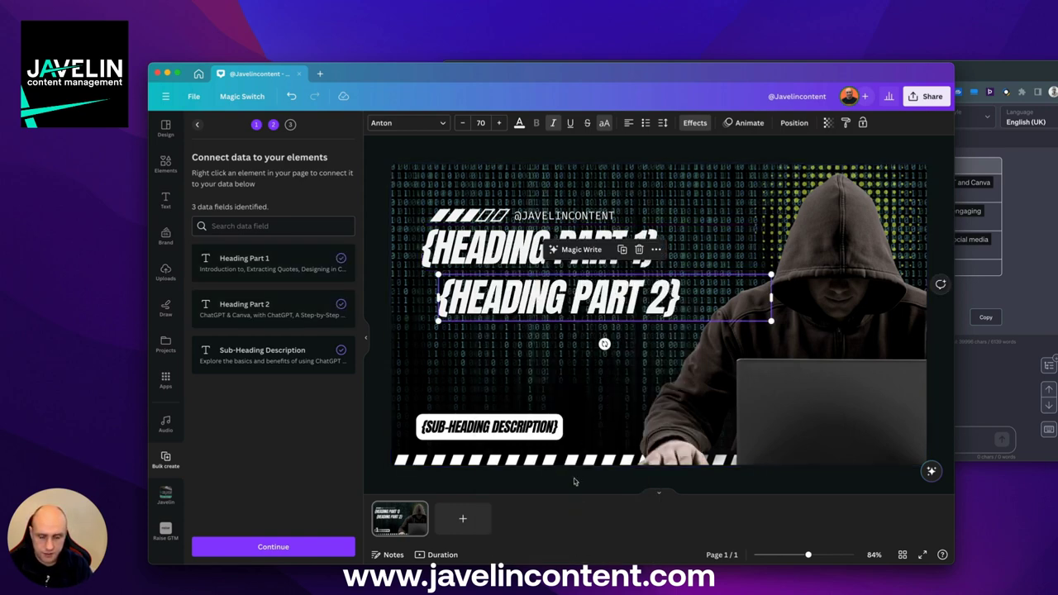
pyautogui.click(307, 547)
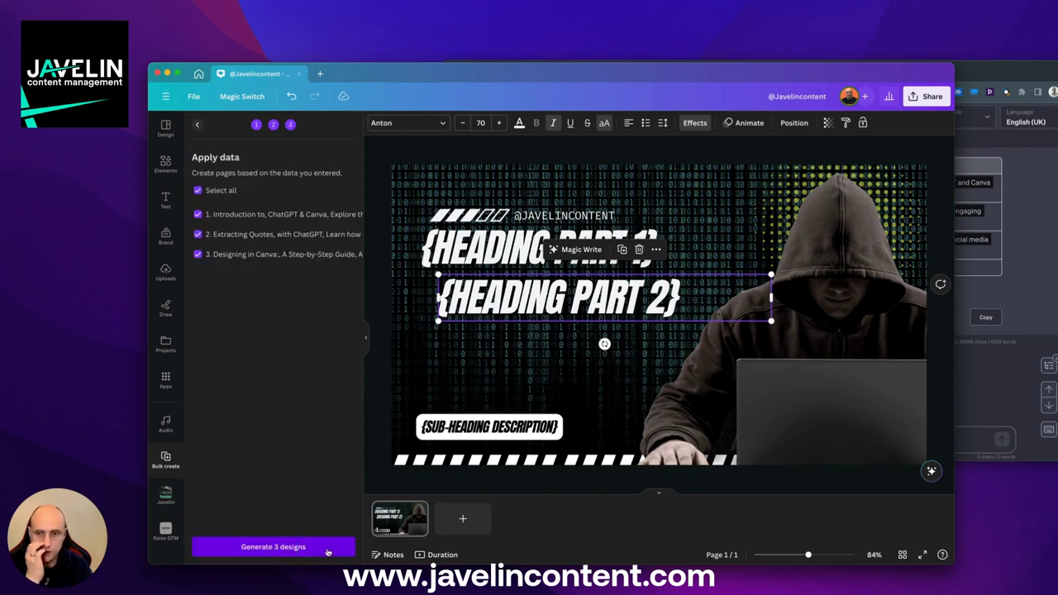
pyautogui.click(326, 552)
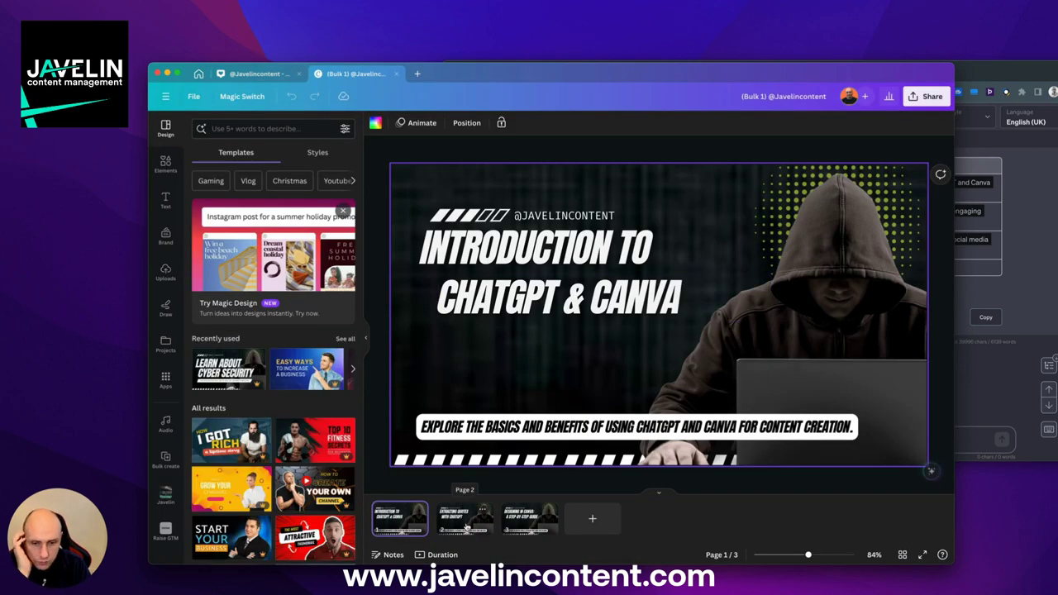
# Step: Flip through pages 1–3, ending on page 3, 'Designing in Canva: A Step-by-Step Guide'
pyautogui.click(465, 522)
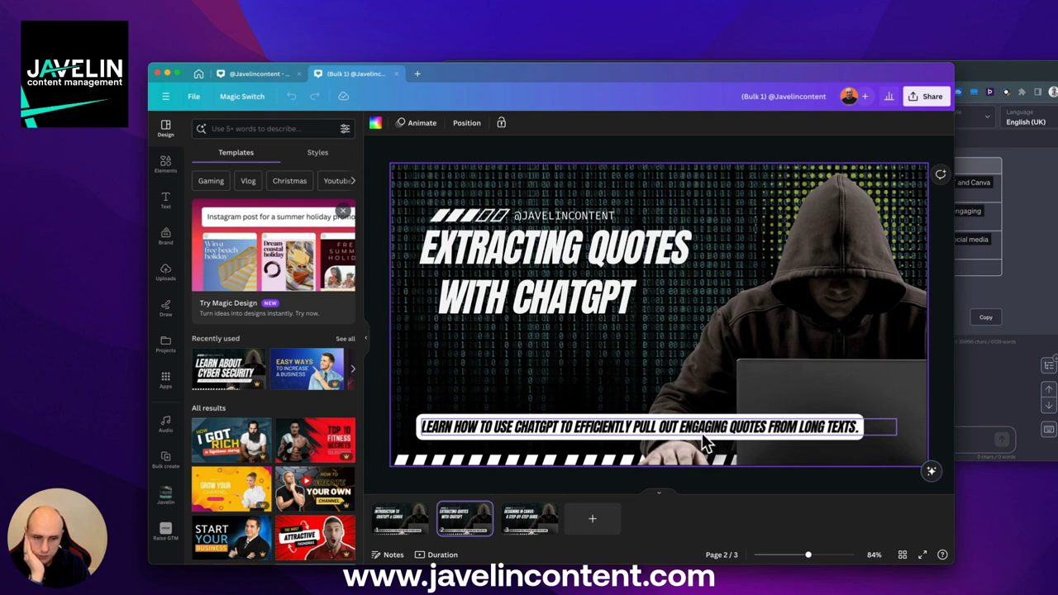
pyautogui.click(528, 519)
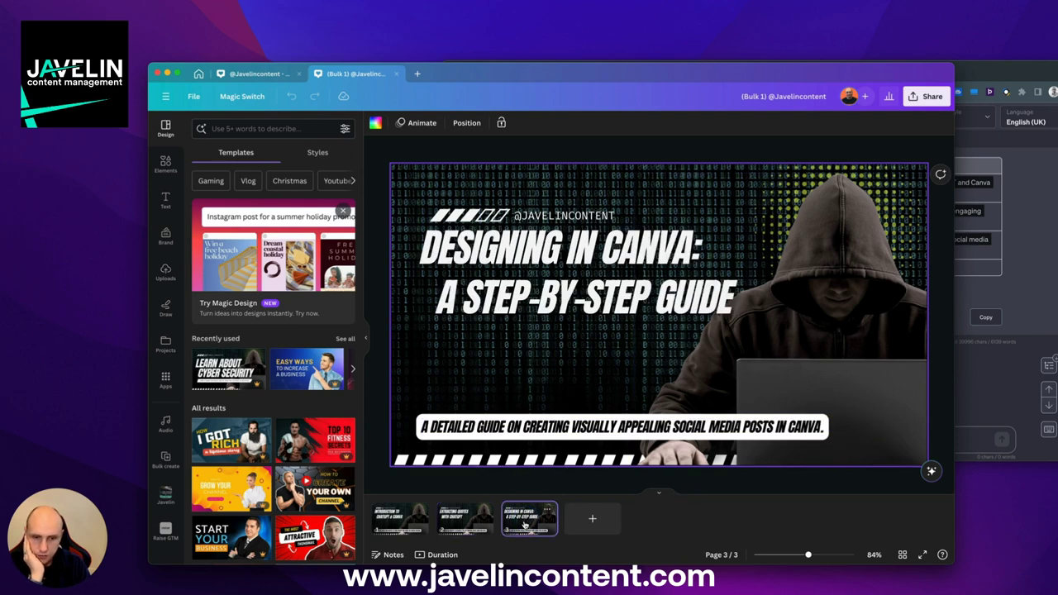
pyautogui.click(477, 518)
pyautogui.click(401, 521)
pyautogui.click(459, 529)
pyautogui.click(546, 527)
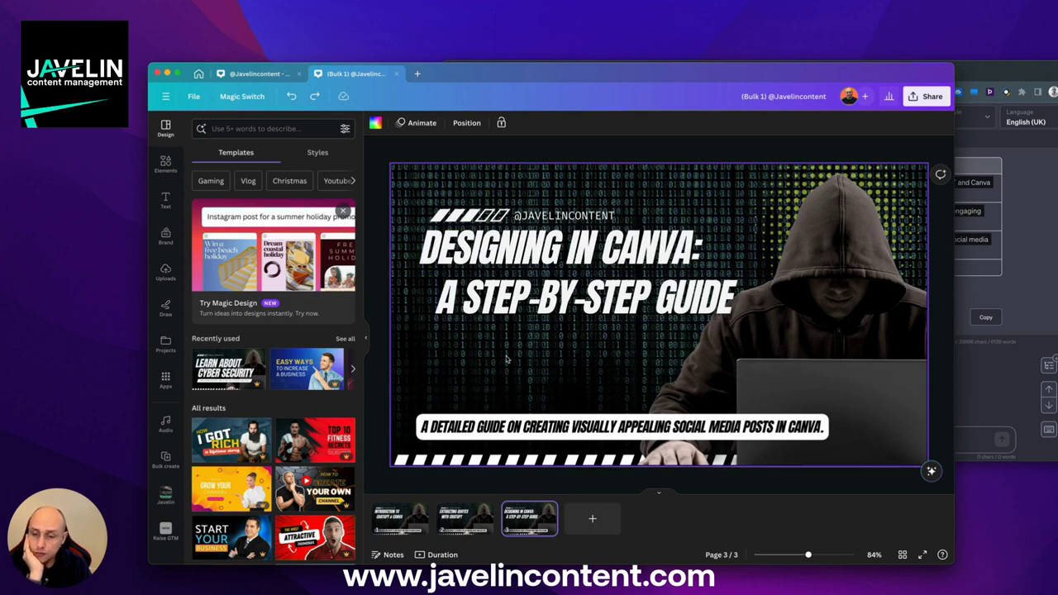
# Step: Scroll down through the Templates panel
pyautogui.scroll(-10, 273, 434)
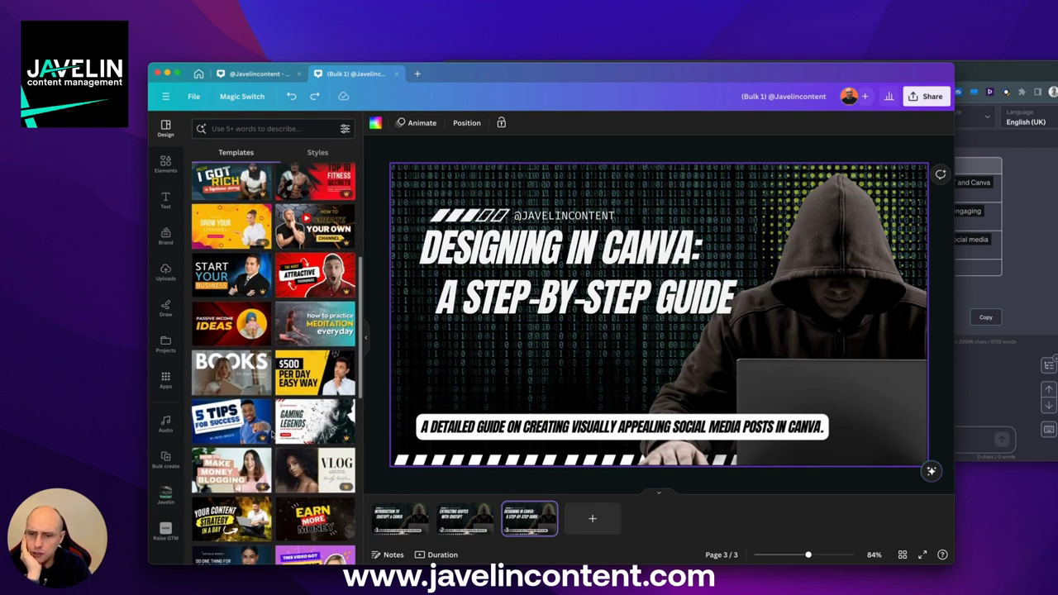
pyautogui.scroll(-4, 293, 433)
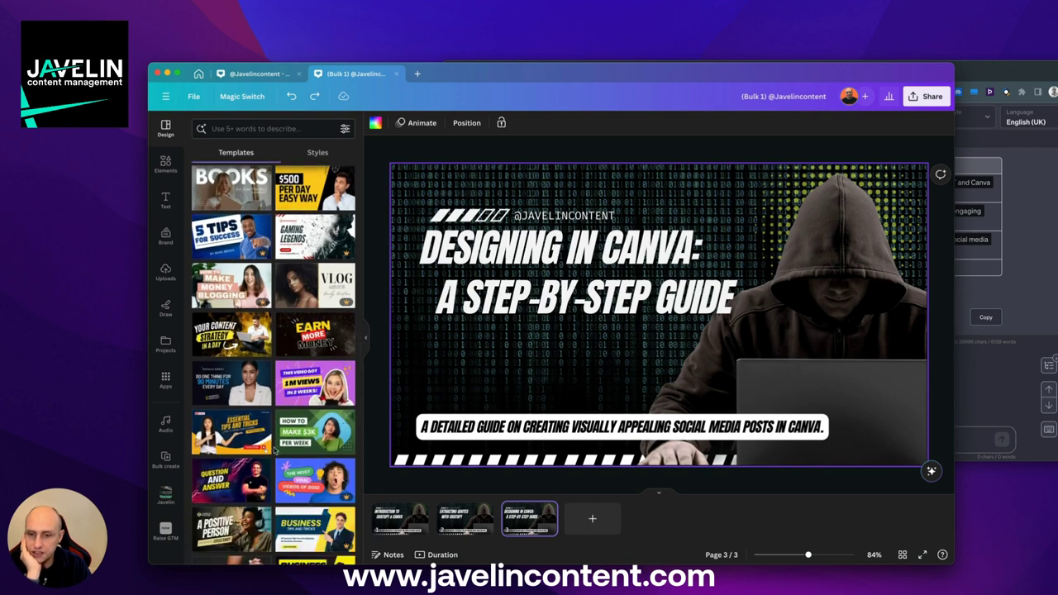
pyautogui.scroll(-5, 300, 395)
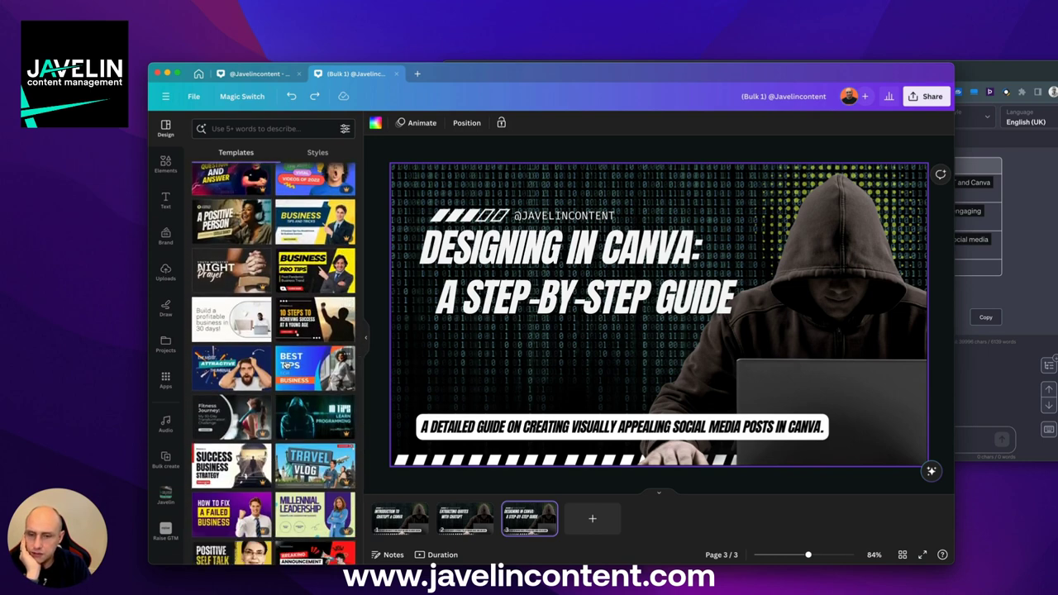
pyautogui.click(915, 144)
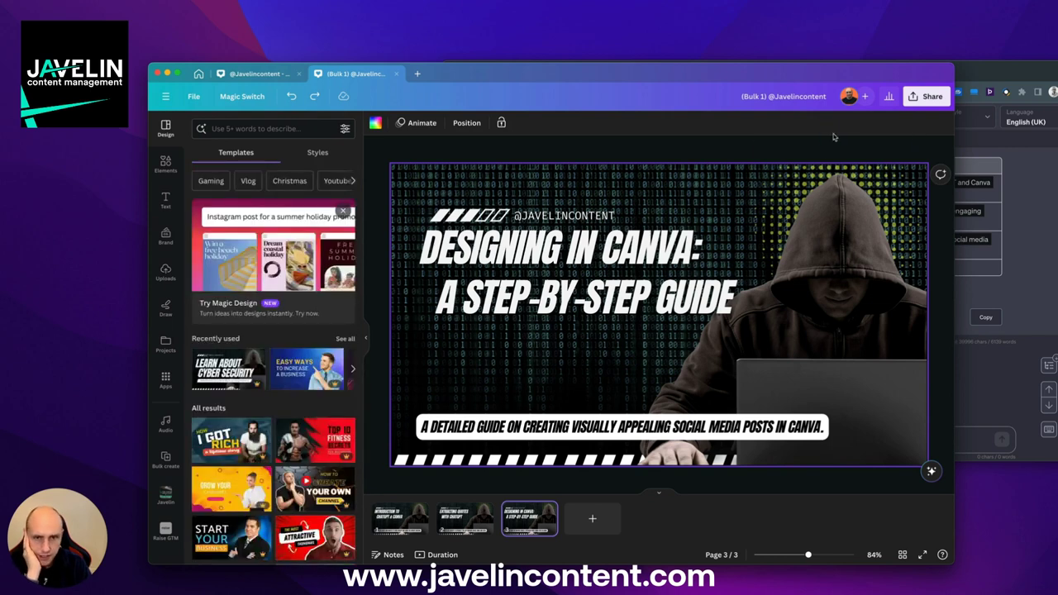
pyautogui.click(926, 99)
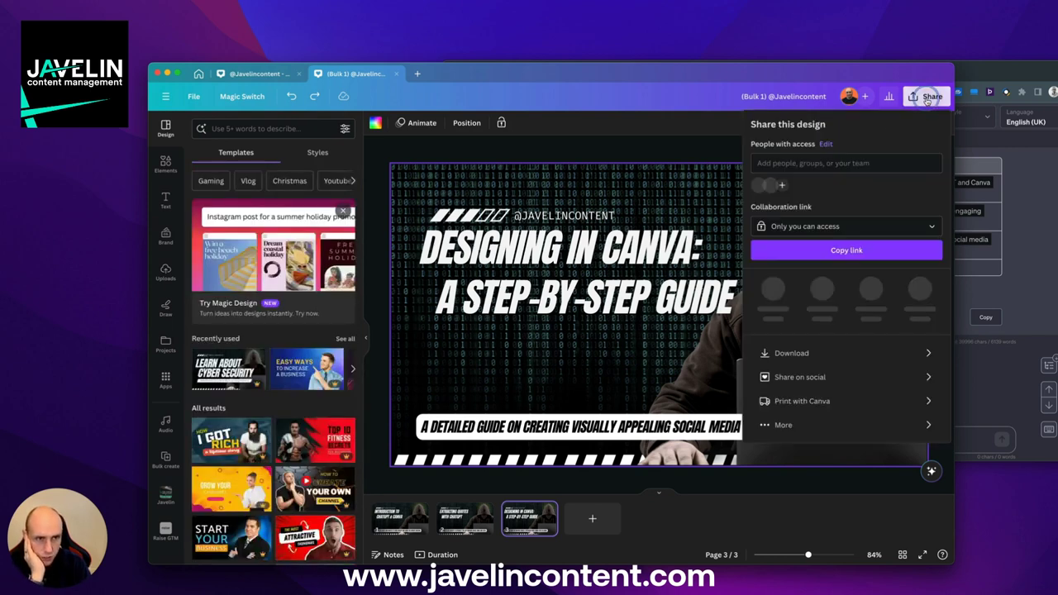
pyautogui.click(841, 350)
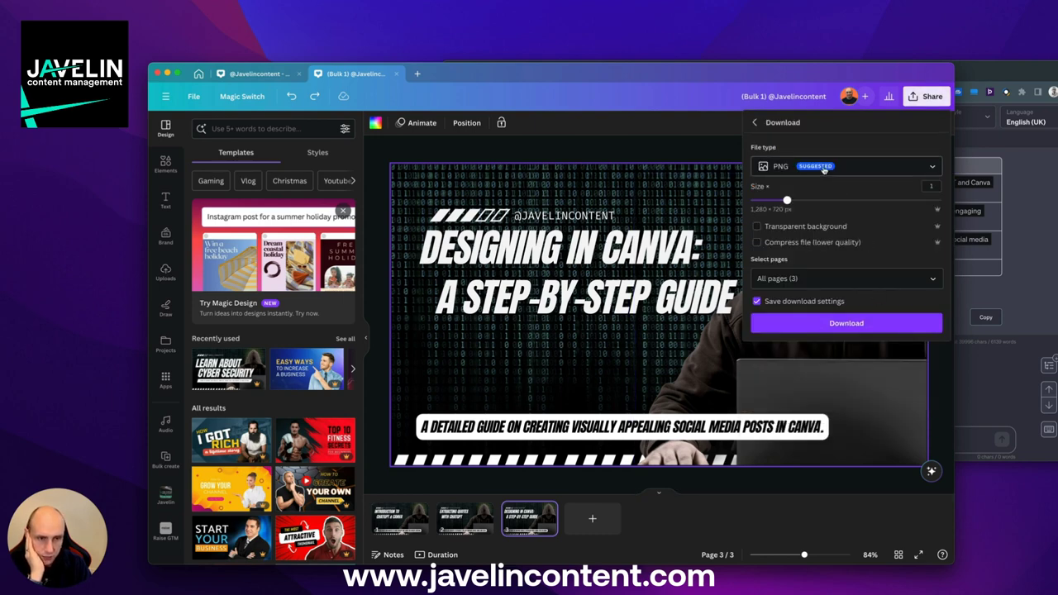
pyautogui.click(824, 169)
pyautogui.click(818, 198)
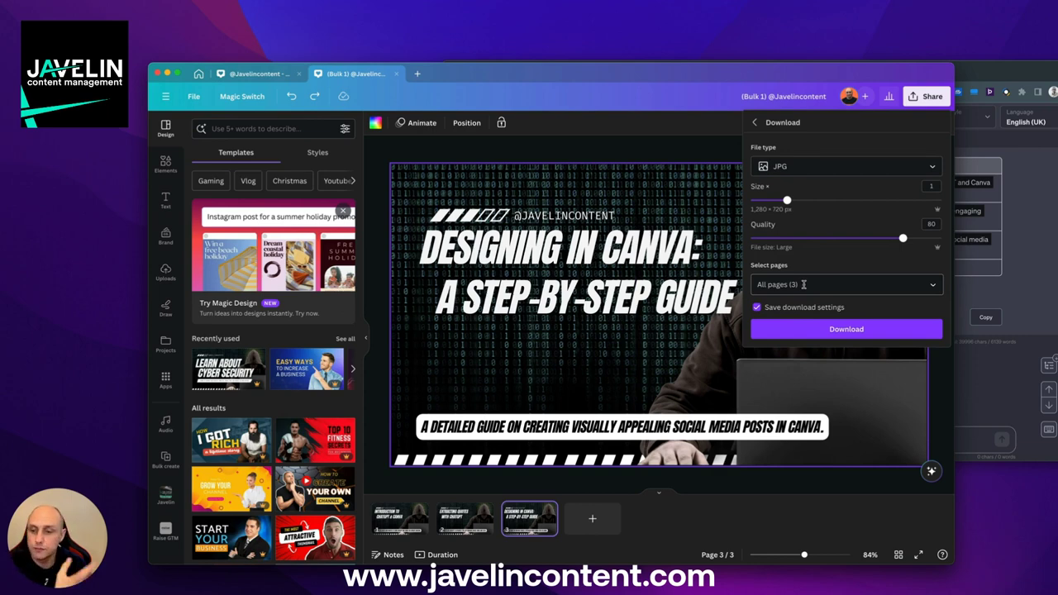
pyautogui.click(664, 152)
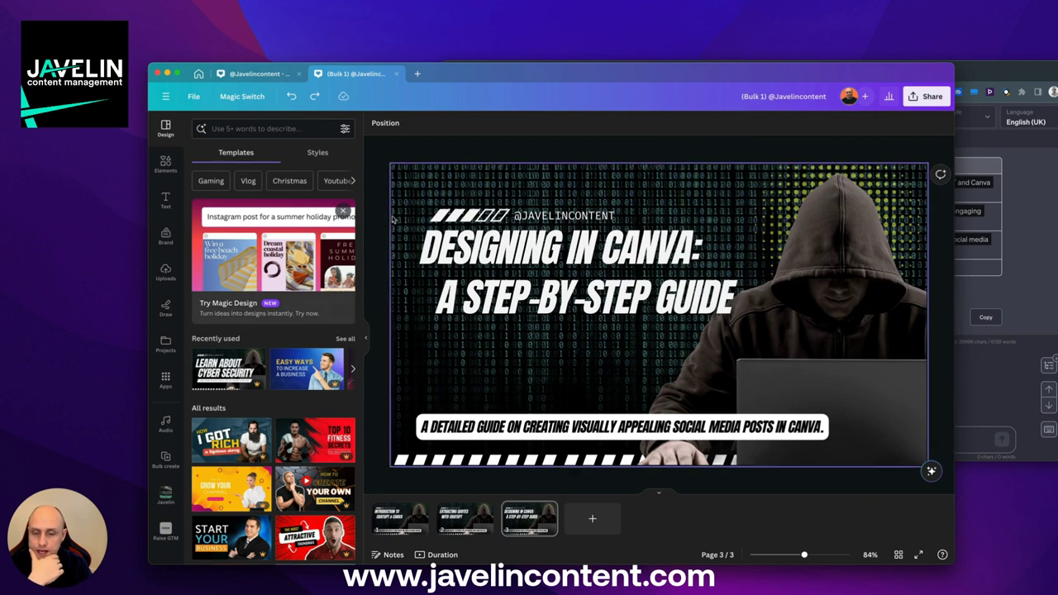
# Step: From page 1, preview Bold and Energetic in Magic Animate, then apply the Playful style
pyautogui.click(399, 519)
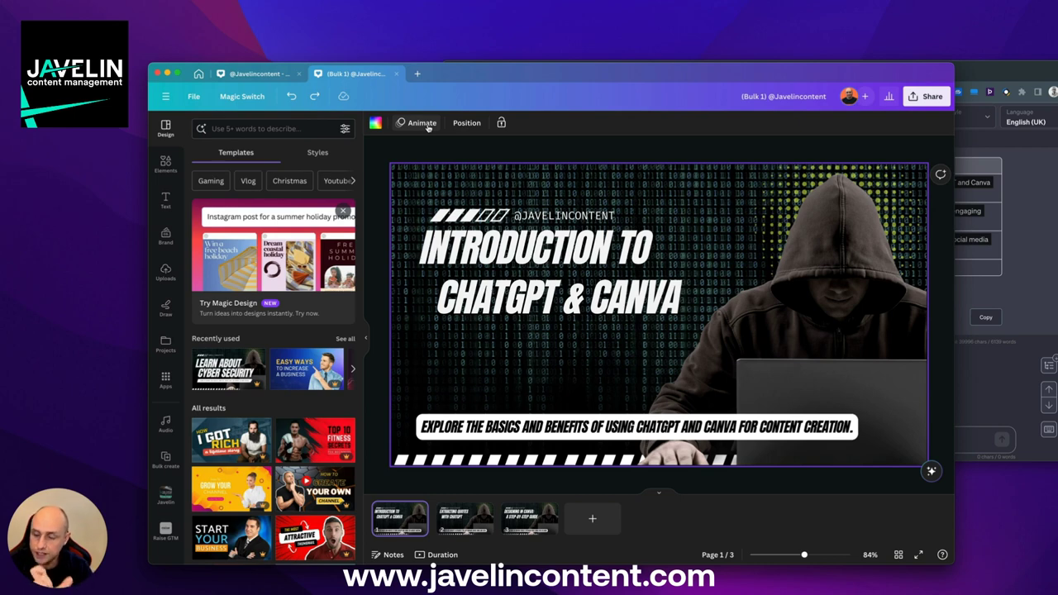
pyautogui.click(425, 125)
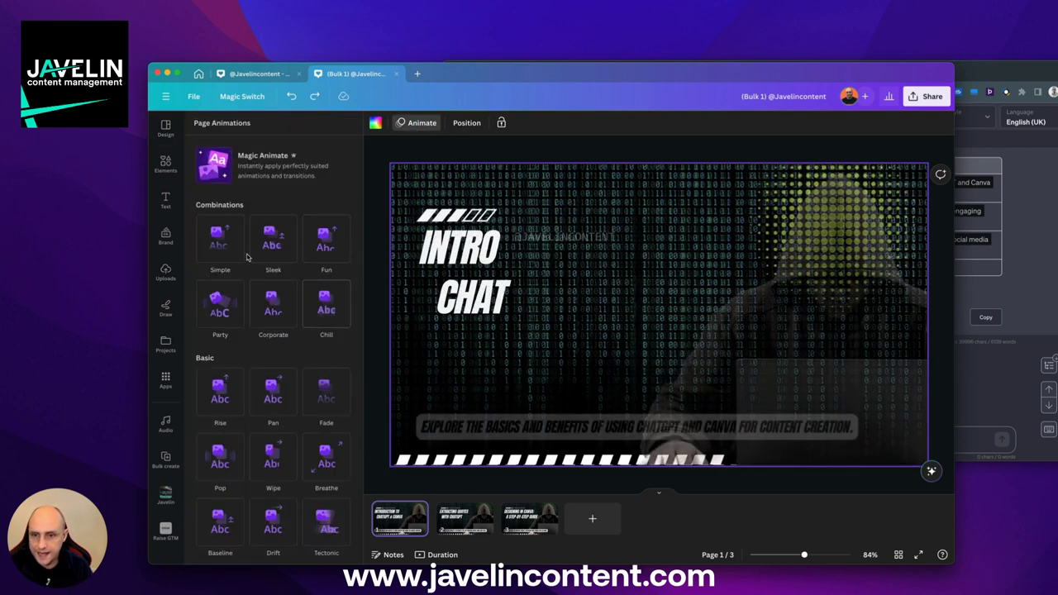
pyautogui.click(243, 164)
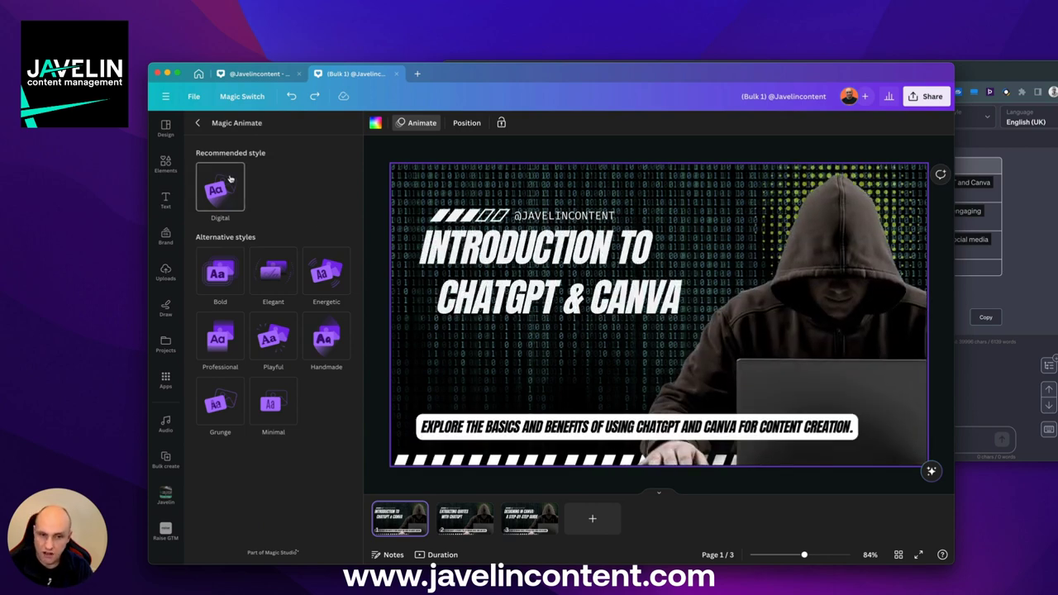
pyautogui.click(230, 278)
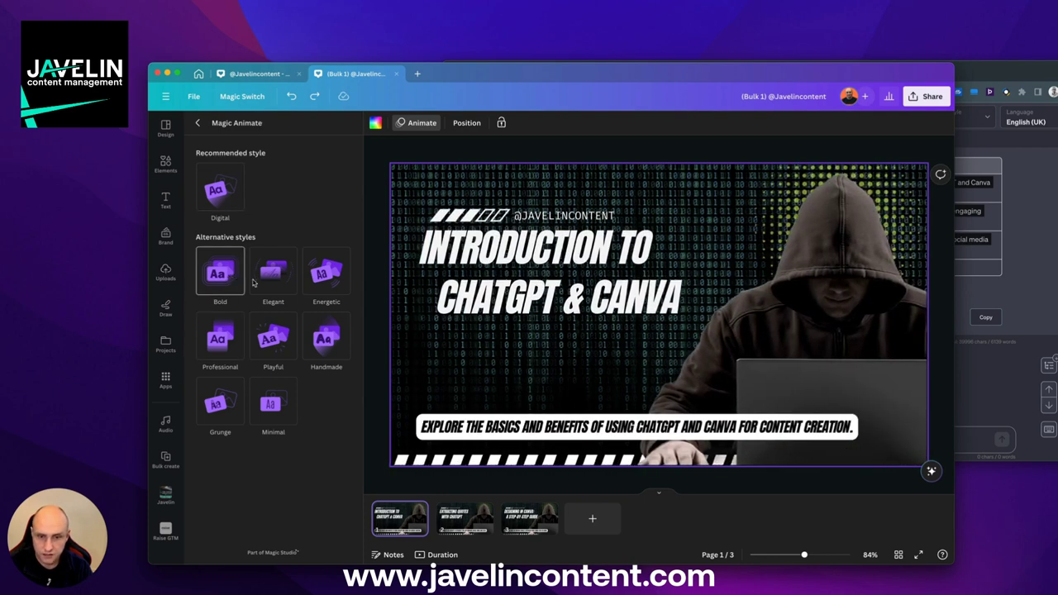
pyautogui.click(329, 281)
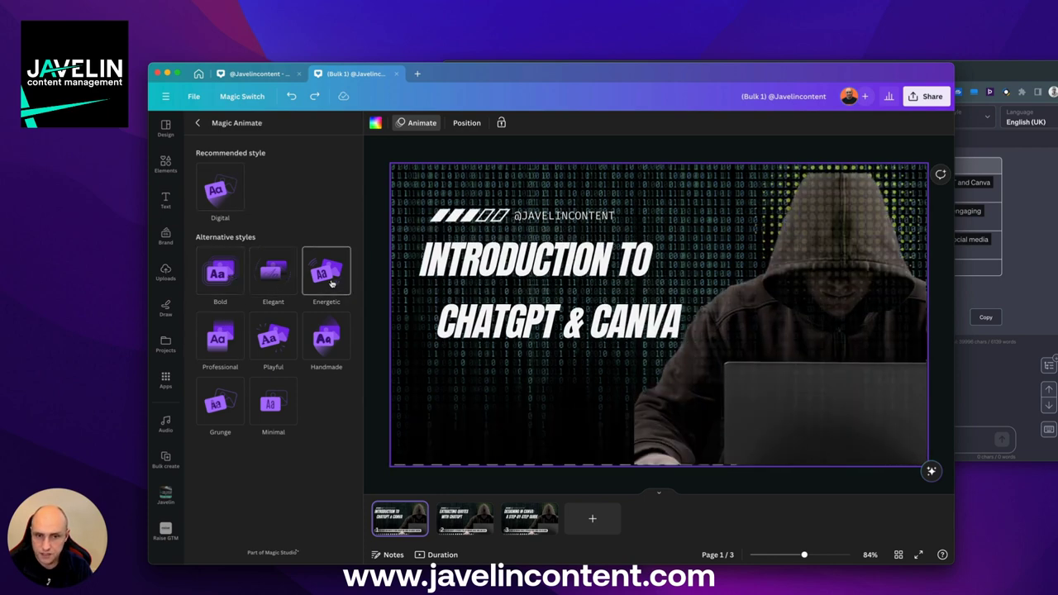
pyautogui.click(266, 337)
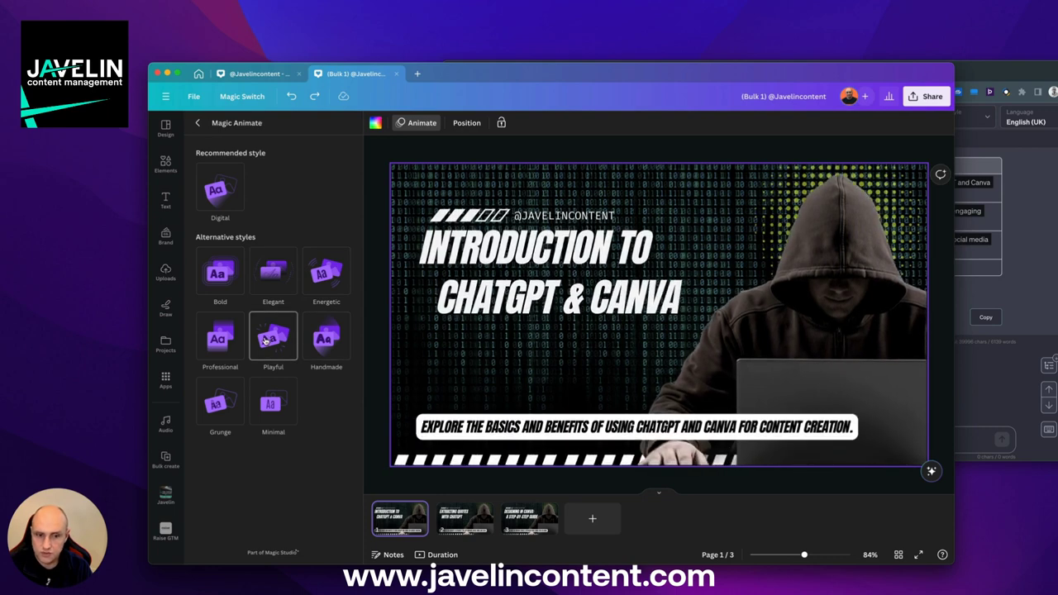
pyautogui.click(266, 338)
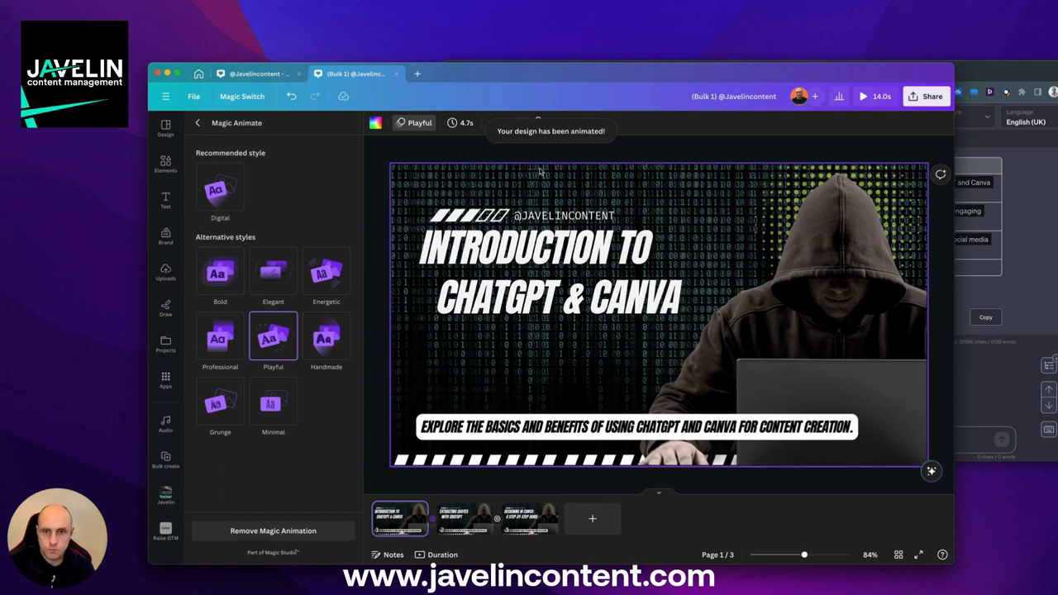
# Step: Try GIF as the download file type, then close the download settings
pyautogui.click(663, 154)
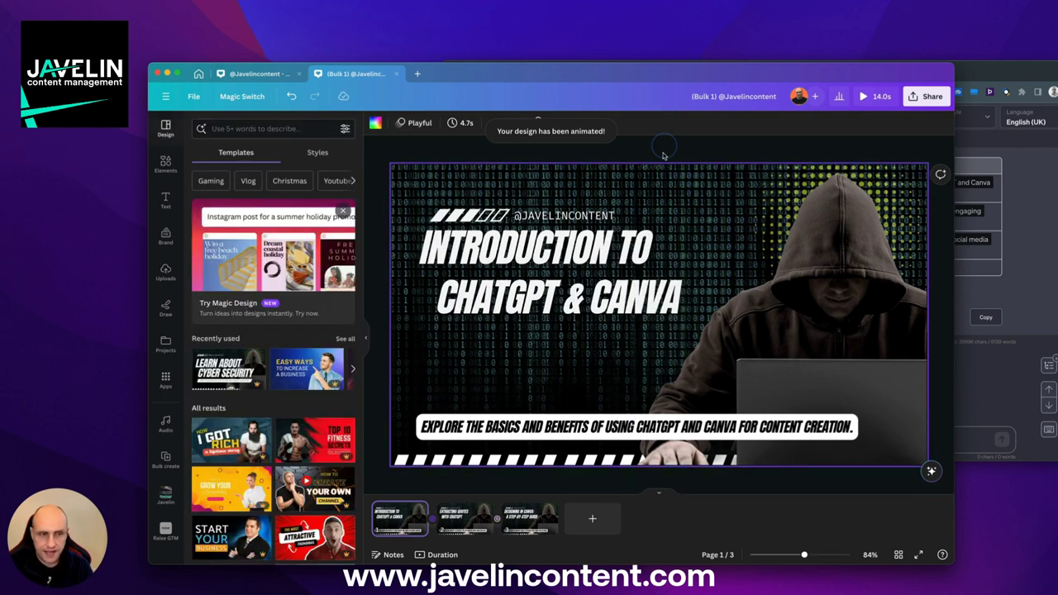
pyautogui.click(926, 96)
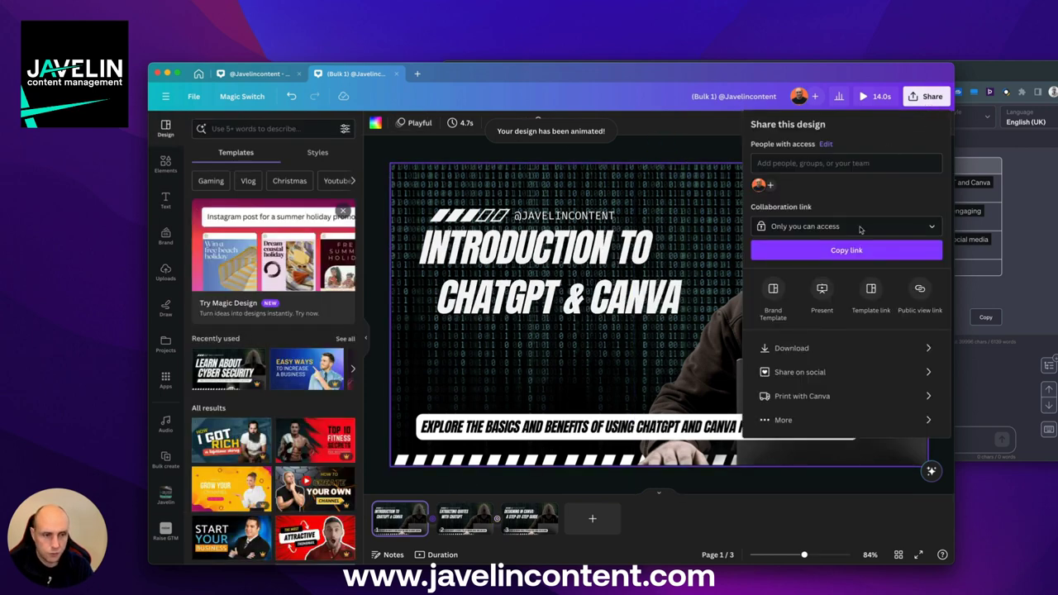
pyautogui.click(826, 346)
pyautogui.click(833, 166)
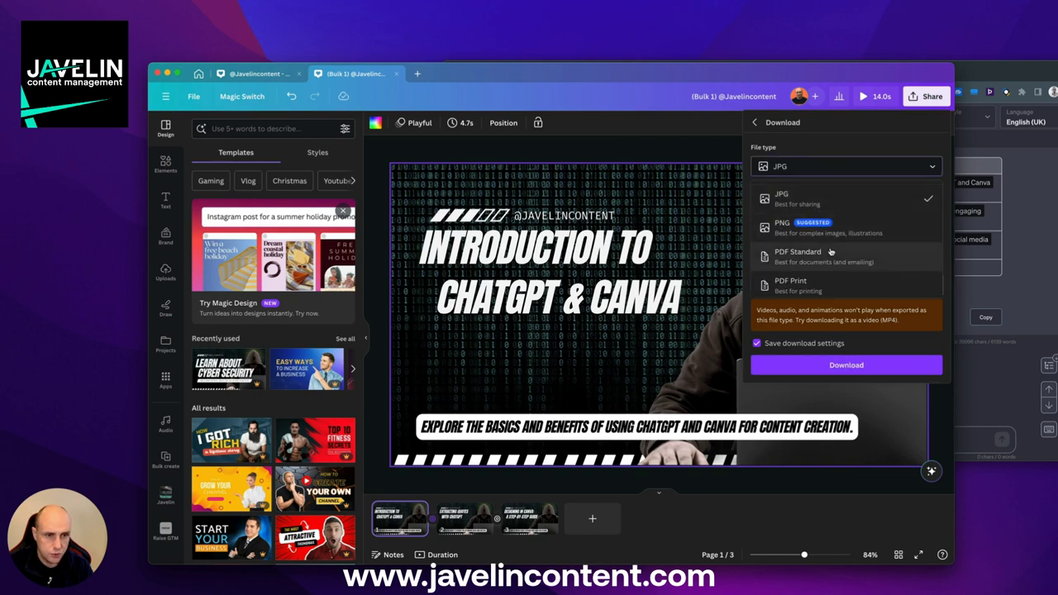
pyautogui.scroll(-2, 831, 248)
pyautogui.click(827, 277)
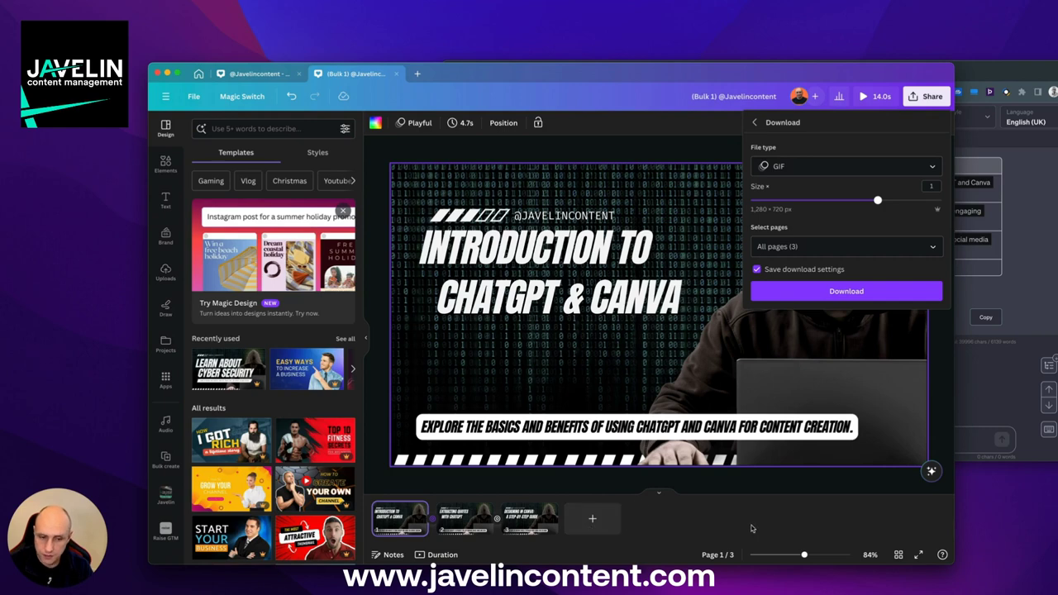
pyautogui.click(753, 527)
pyautogui.click(938, 267)
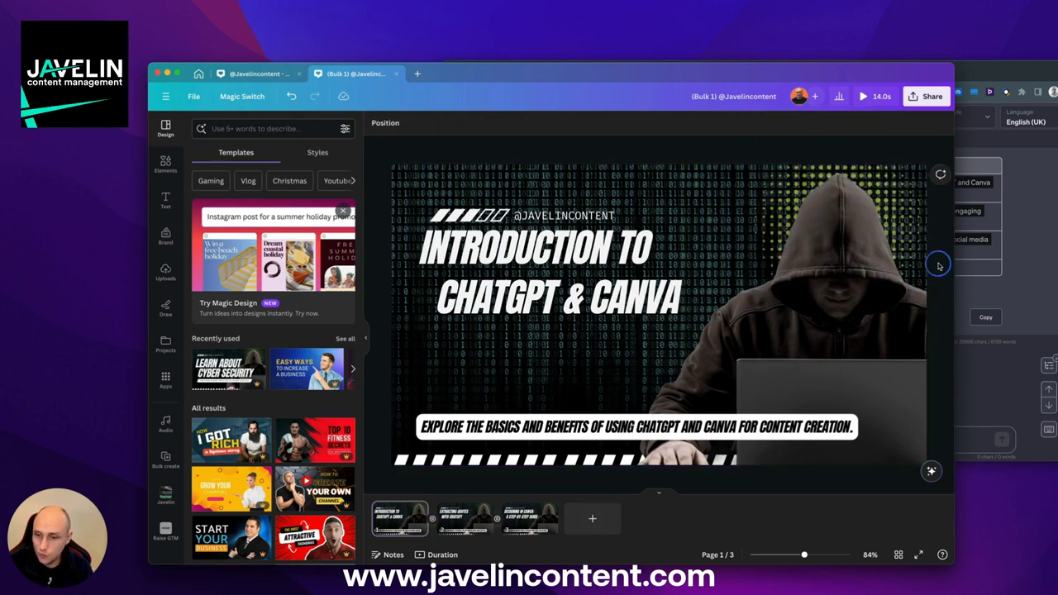
# Step: Switch the download file type to MP4 Video at 1080p and close the settings
pyautogui.click(926, 95)
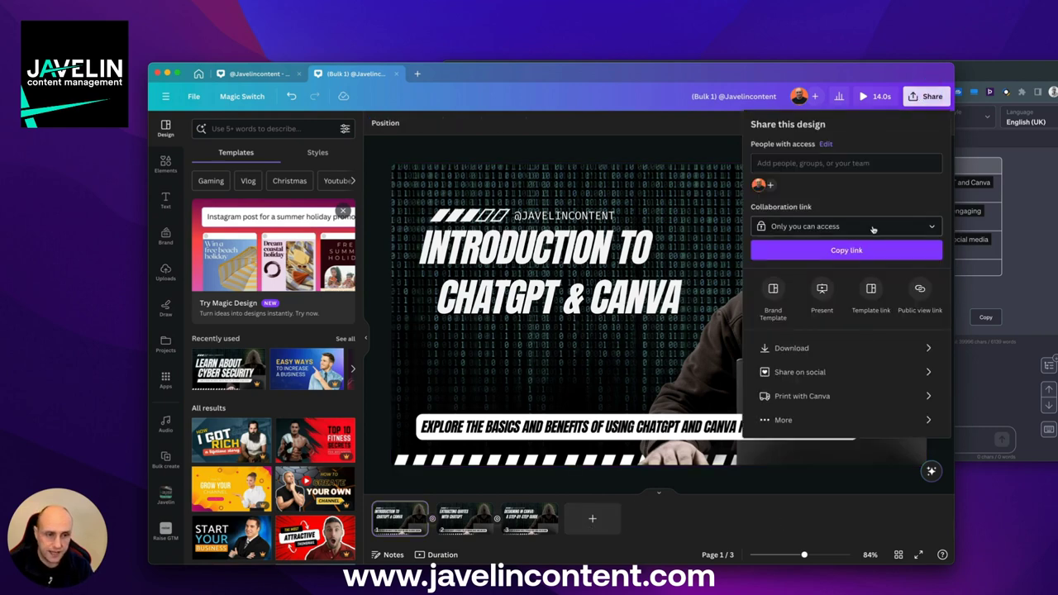
pyautogui.click(792, 348)
pyautogui.click(812, 168)
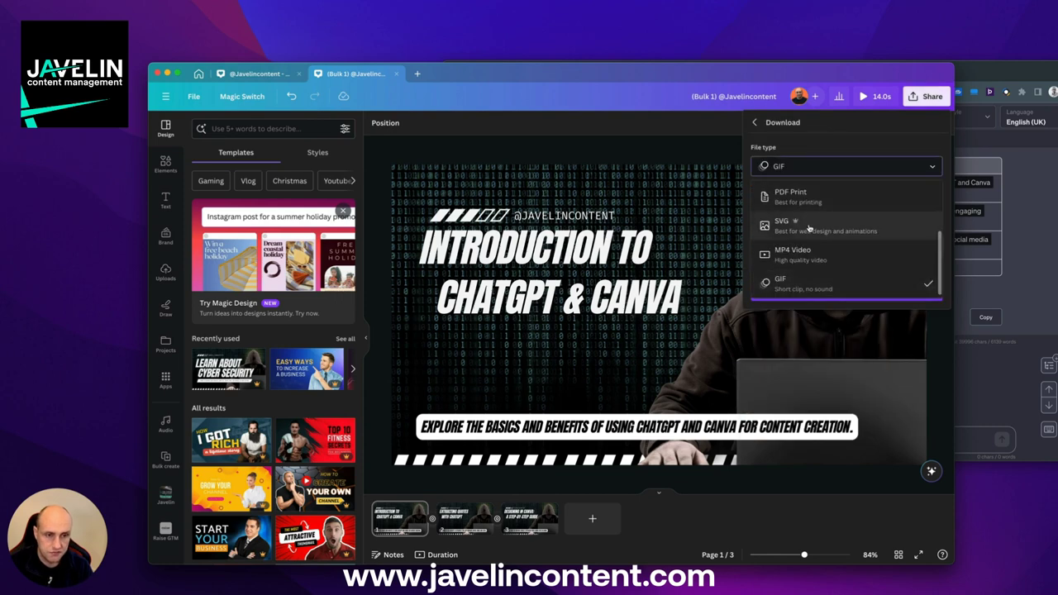
pyautogui.click(792, 250)
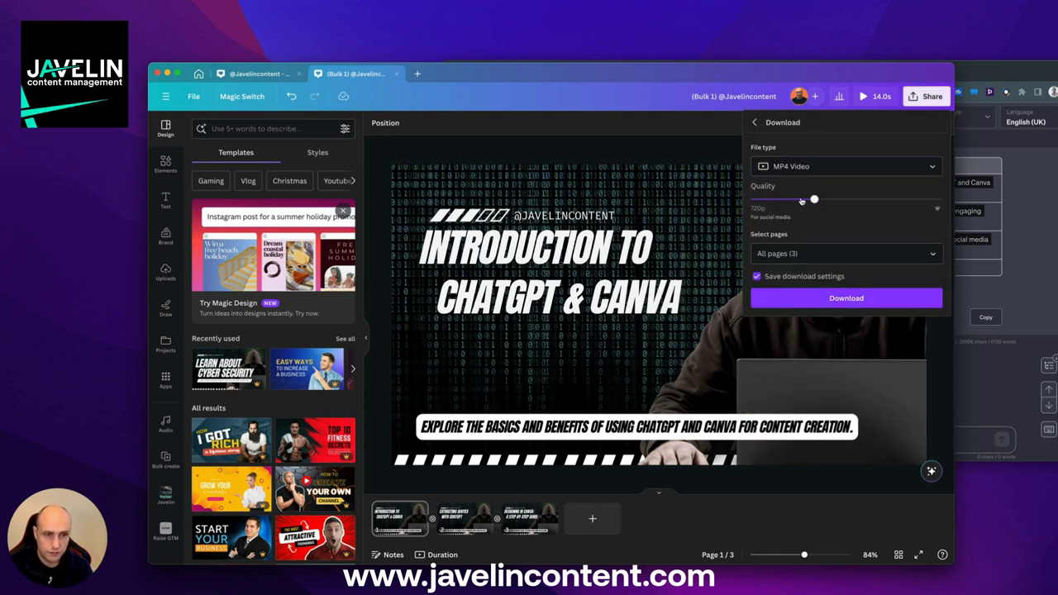
pyautogui.click(858, 200)
pyautogui.click(684, 122)
pyautogui.moveTo(692, 71); pyautogui.dragTo(697, 201)
# Step: Open the recent Bulk 1 design from Canva Home and continue editing it in the browser
pyautogui.click(388, 148)
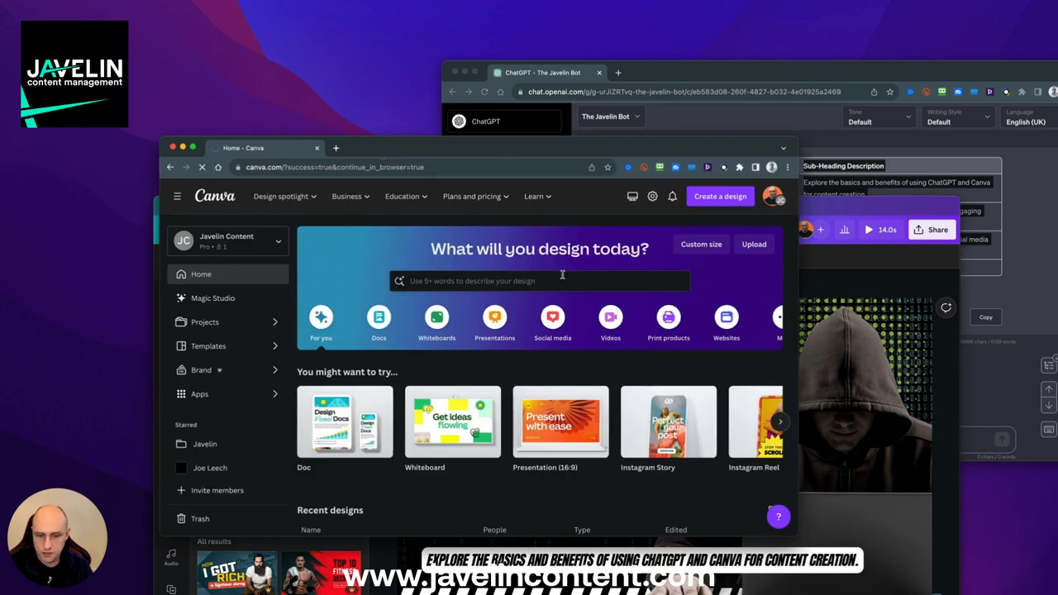
pyautogui.moveTo(509, 147); pyautogui.dragTo(513, 18)
pyautogui.scroll(-2, 322, 327)
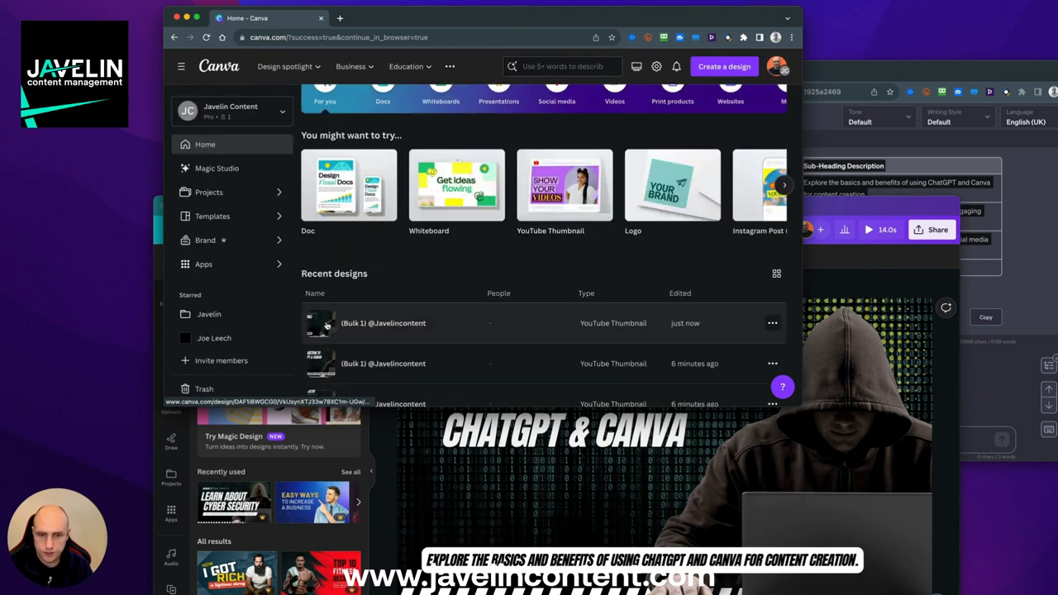
pyautogui.click(493, 324)
pyautogui.click(616, 124)
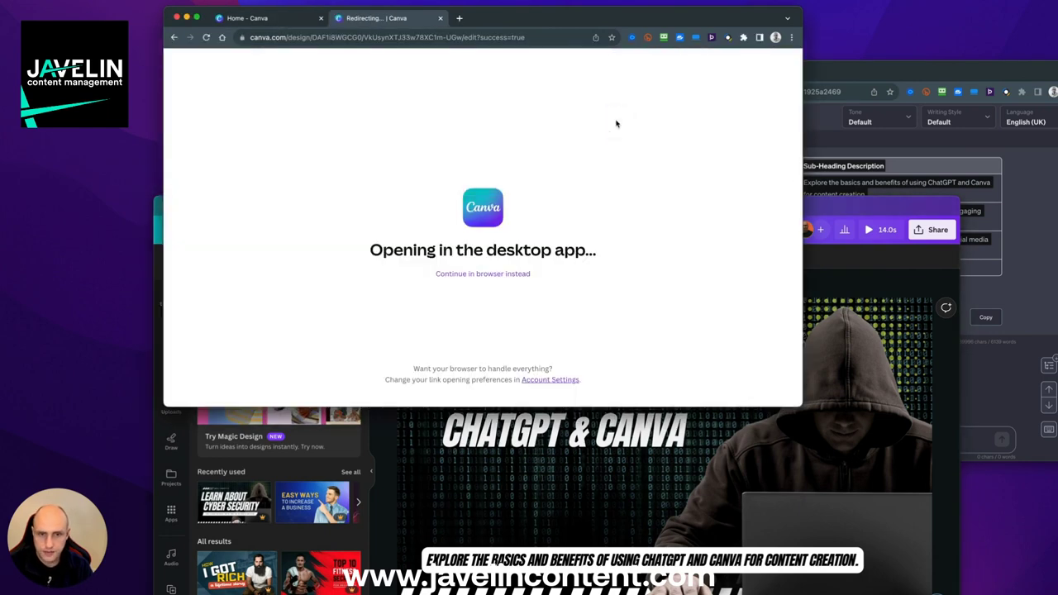
pyautogui.click(515, 274)
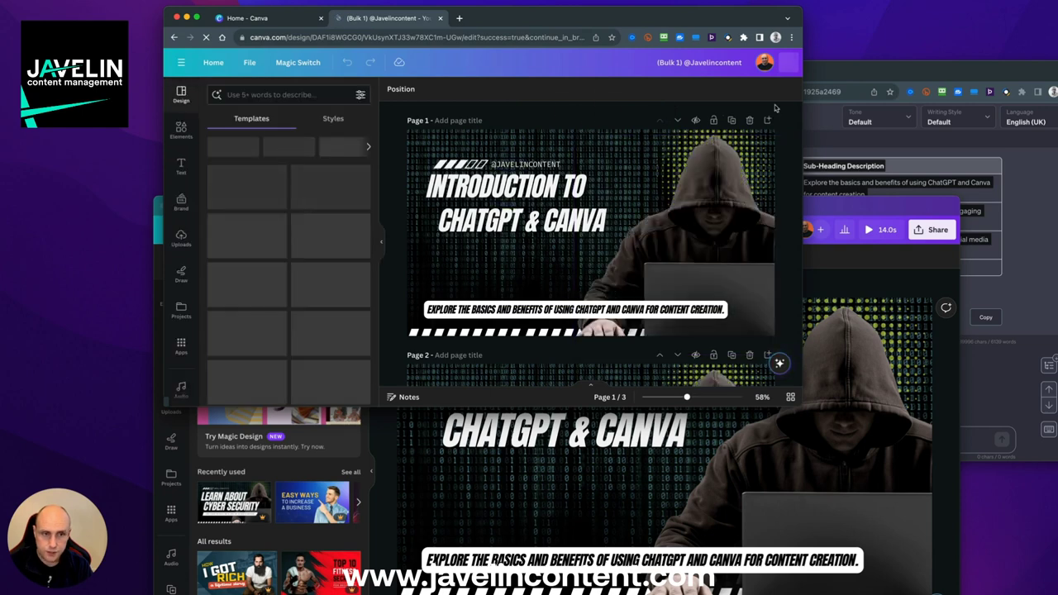
# Step: In the Download options, switch 'Download pages as separate files' on, then back off
pyautogui.click(782, 63)
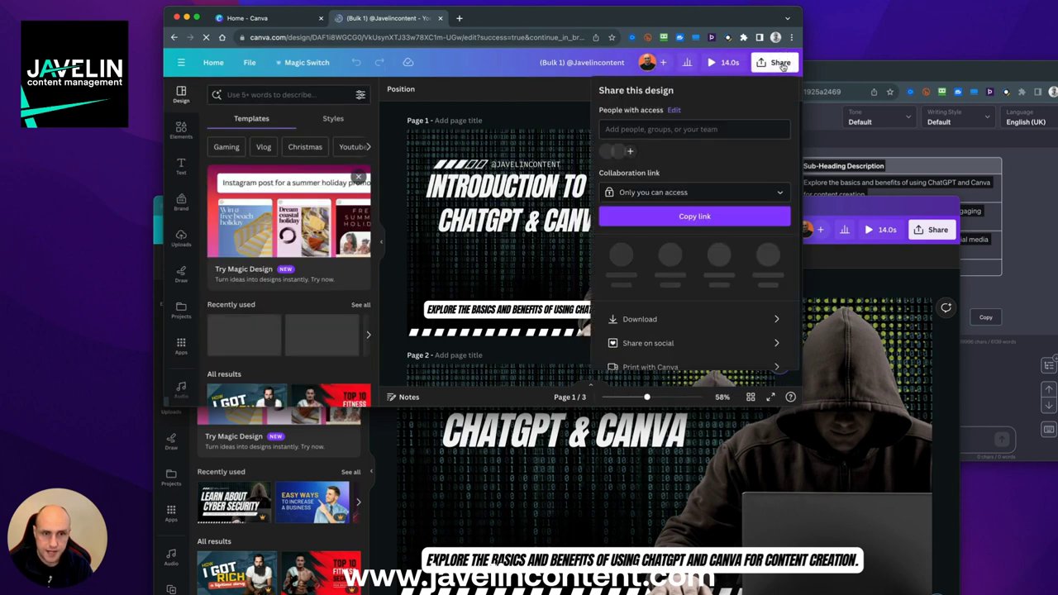
pyautogui.click(680, 319)
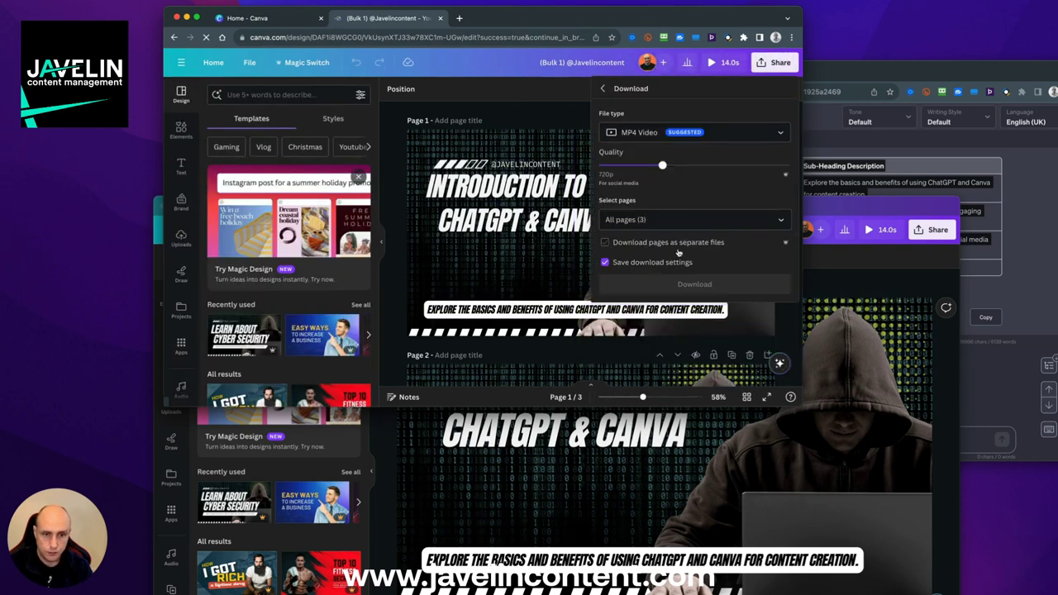
pyautogui.click(678, 244)
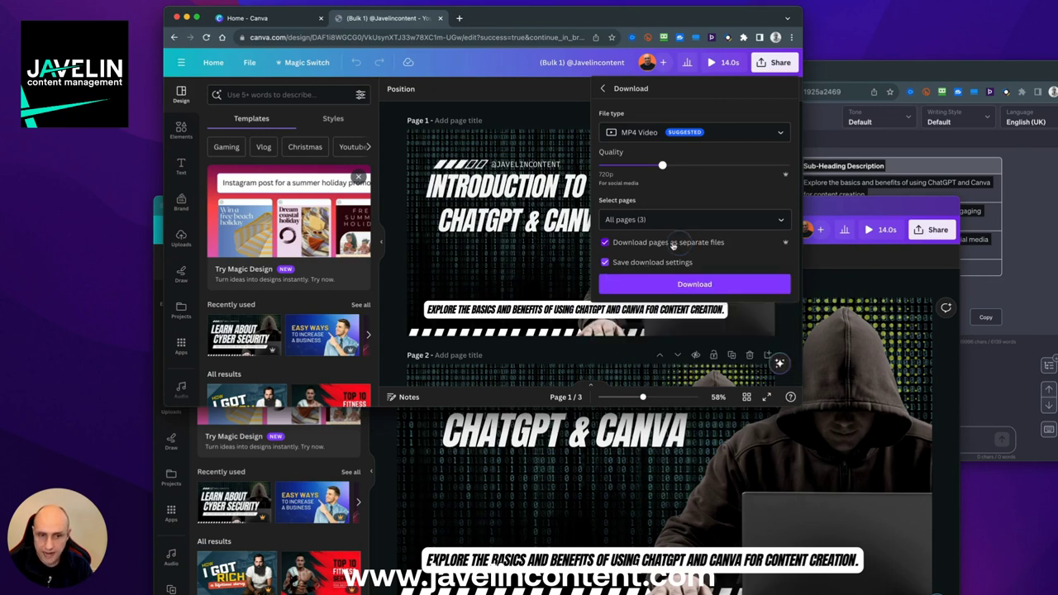
pyautogui.click(604, 243)
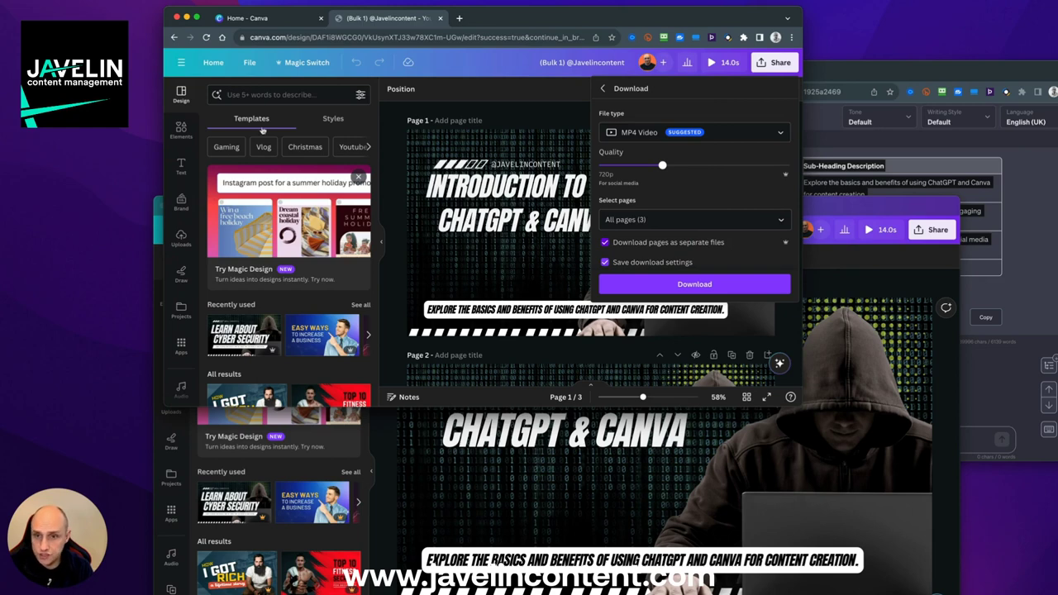
# Step: Search Templates for 'motivational quotes' and browse the matching templates and styles
pyautogui.click(271, 94)
pyautogui.write('motivational quotes')
pyautogui.press('Return')
pyautogui.scroll(-2, 360, 265)
pyautogui.scroll(-4, 279, 266)
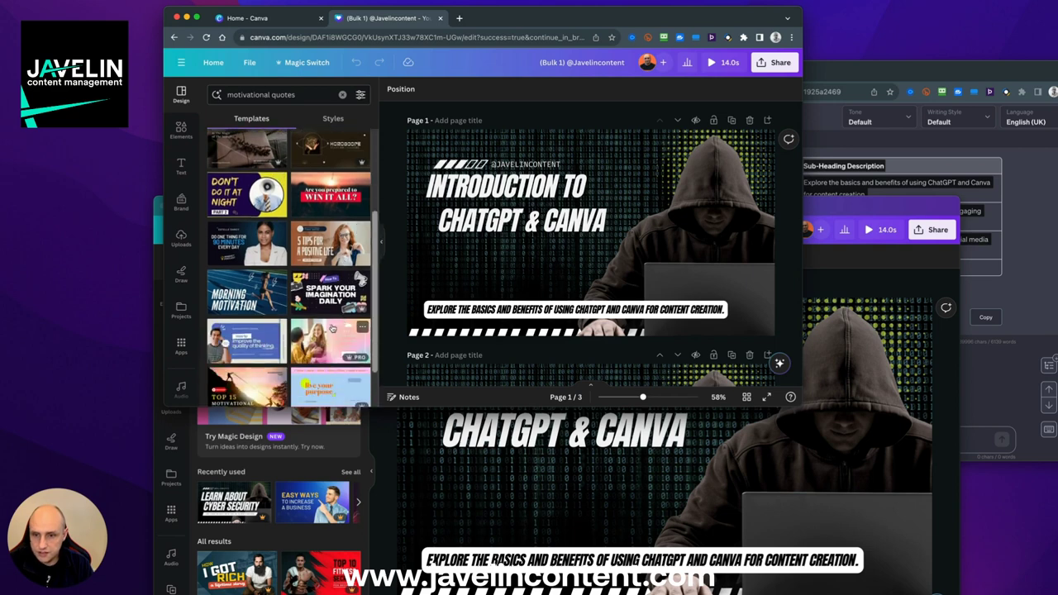
pyautogui.click(333, 120)
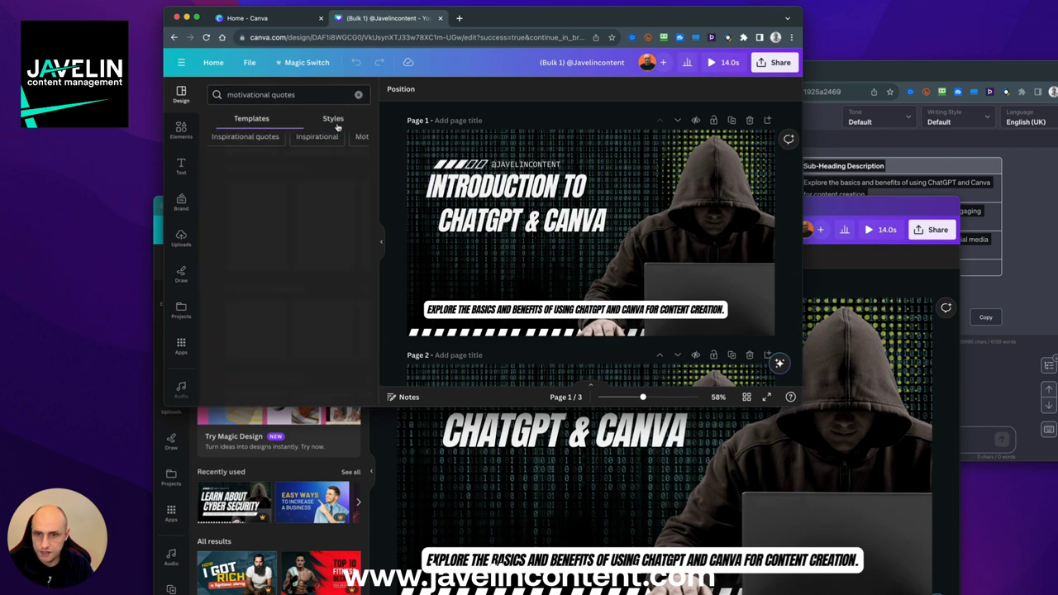
pyautogui.click(247, 119)
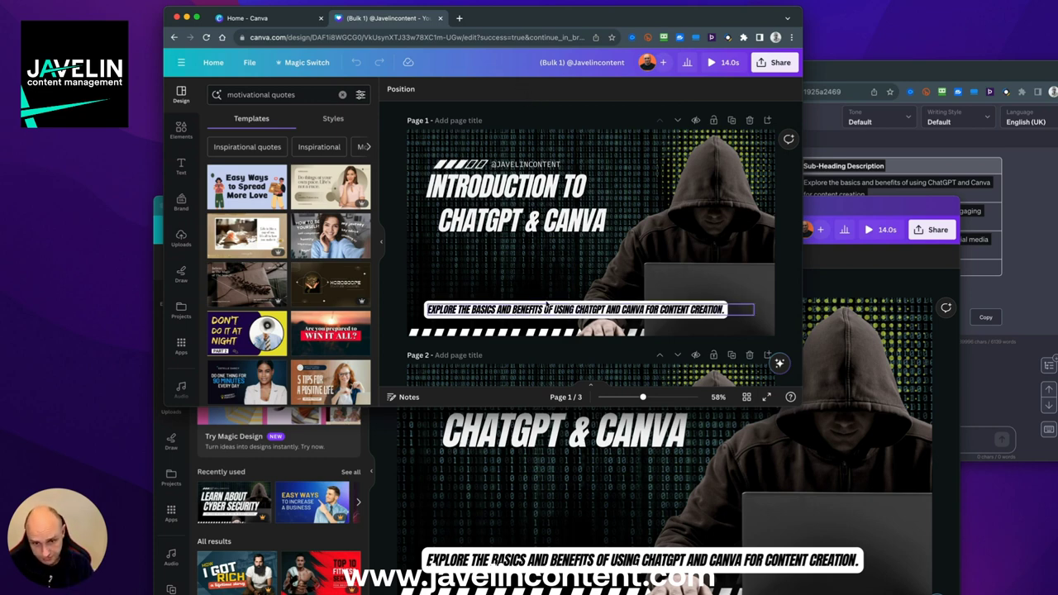
pyautogui.scroll(-5, 546, 308)
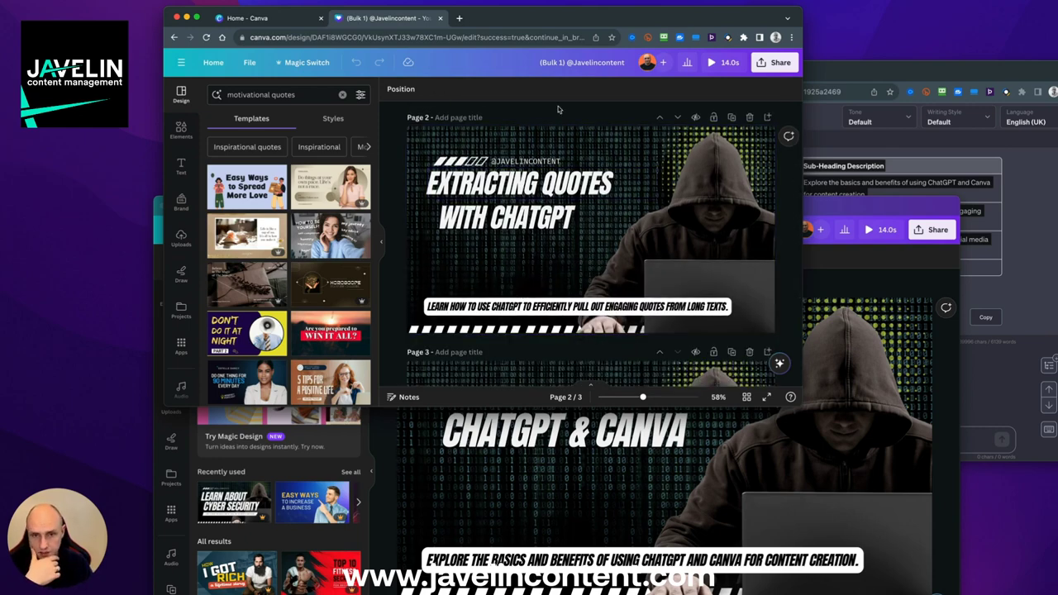
pyautogui.scroll(5, 560, 109)
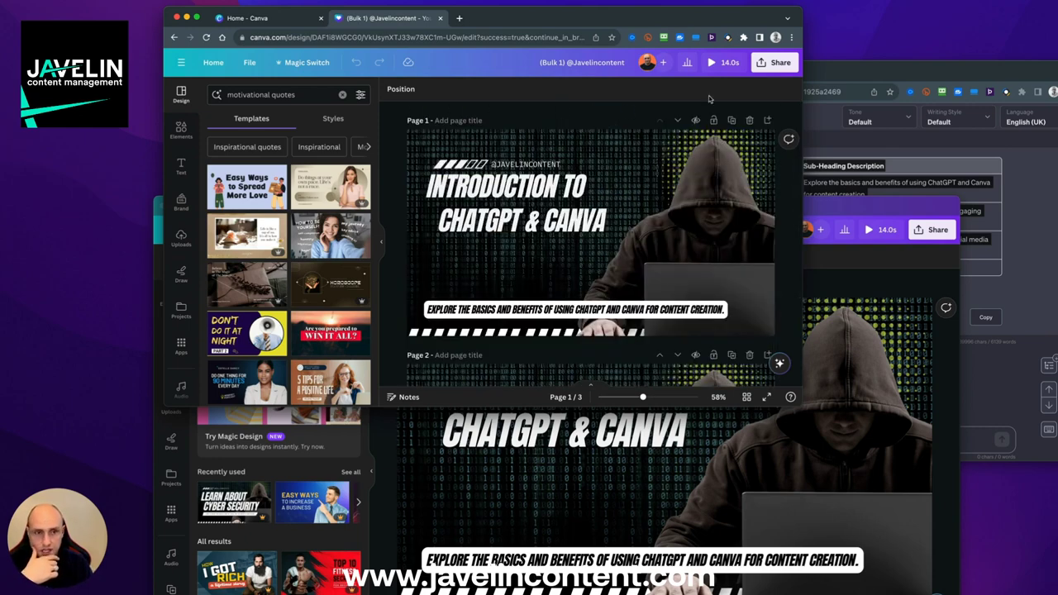
# Step: Change the page timing from 4.7s to 15.0s with 'Apply to all pages' on
pyautogui.click(593, 386)
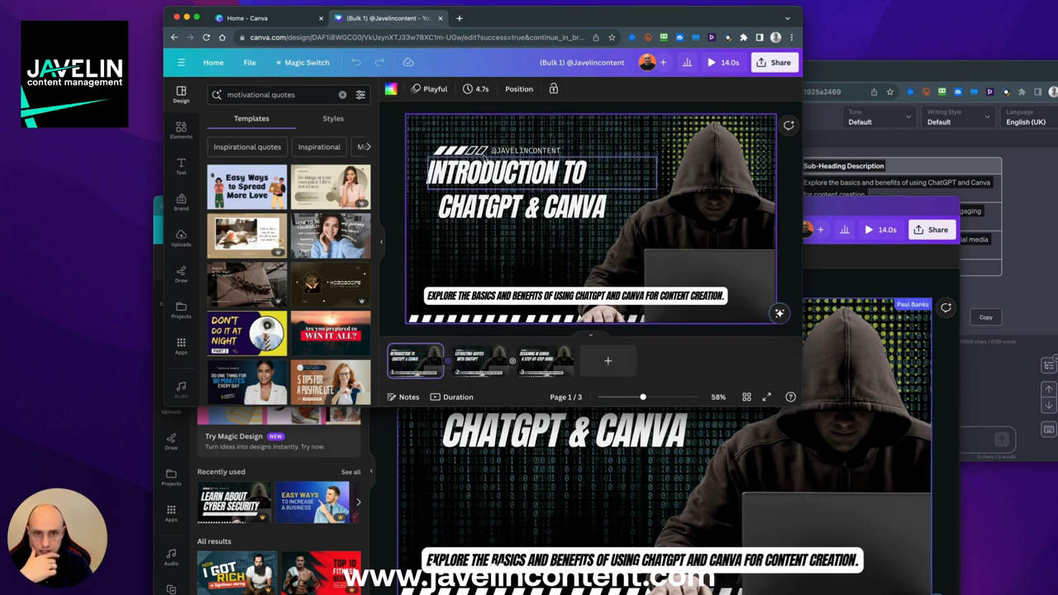
pyautogui.click(477, 88)
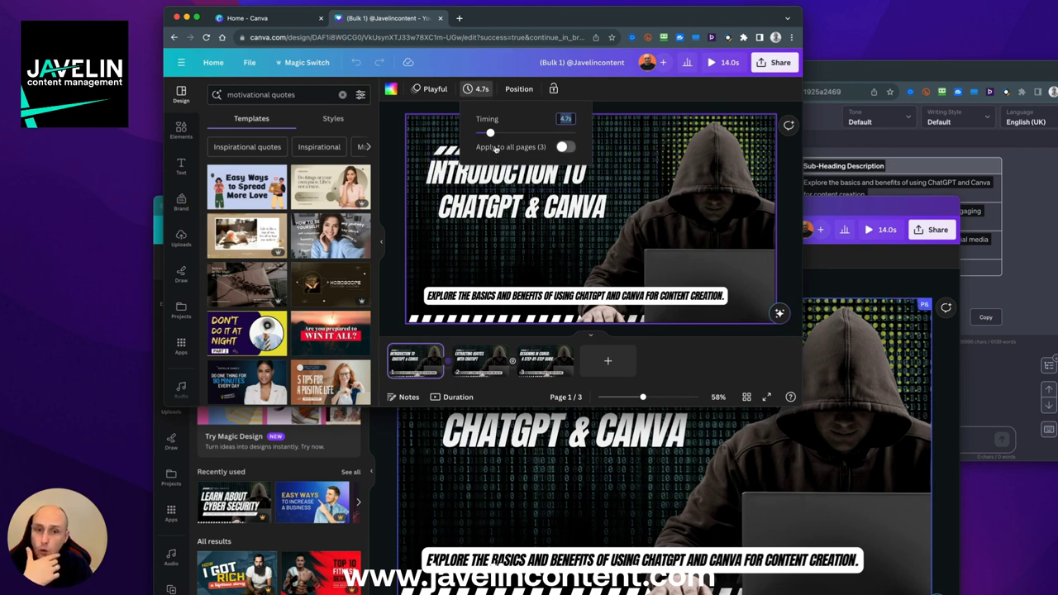
pyautogui.moveTo(490, 133); pyautogui.dragTo(526, 135)
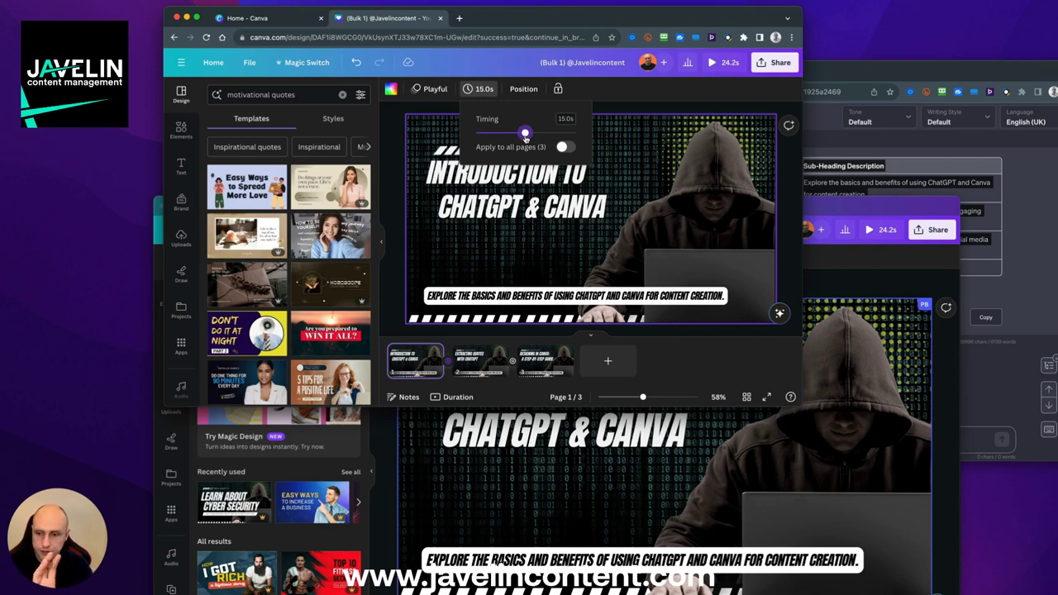
pyautogui.click(565, 147)
pyautogui.click(622, 111)
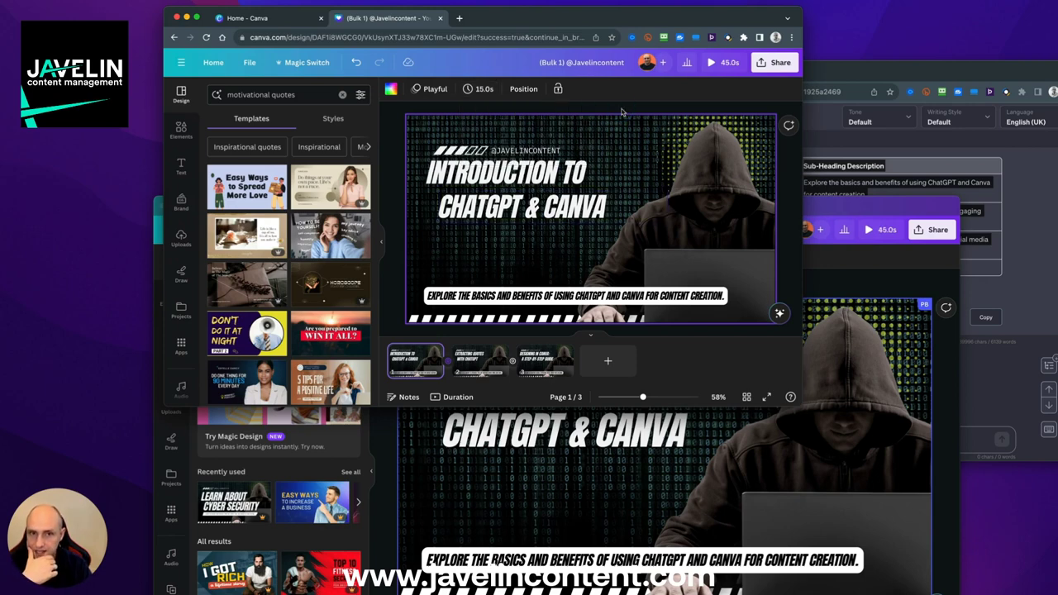